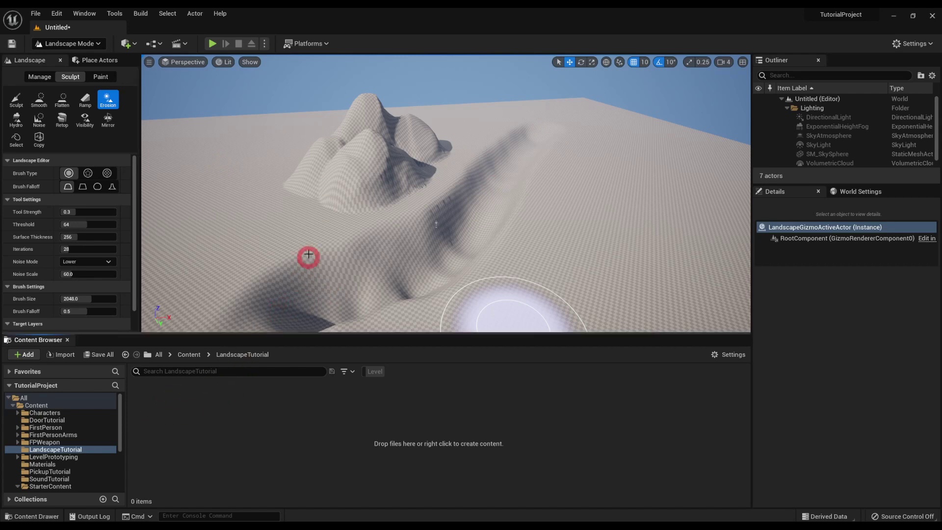
- Create a new material named LandscapeMat in the LandscapeTutorial folder
left_click(161, 421)
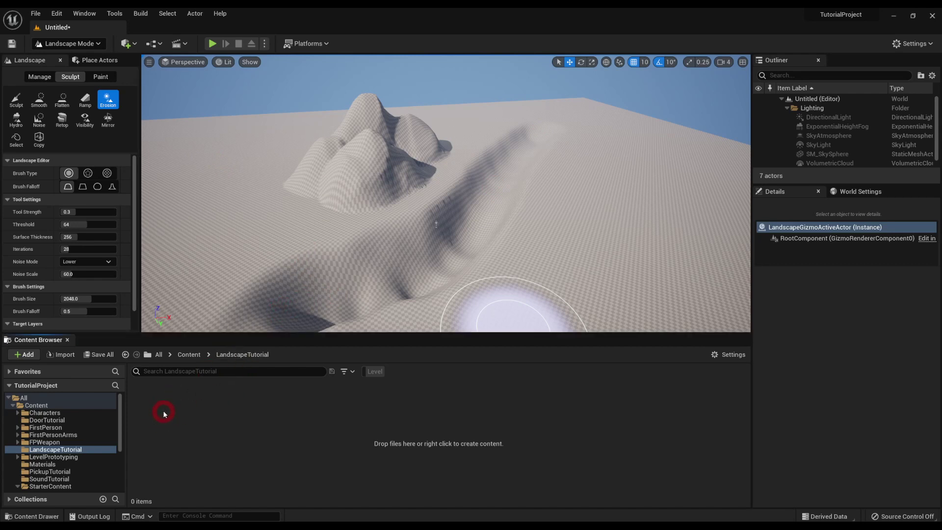
right_click(165, 409)
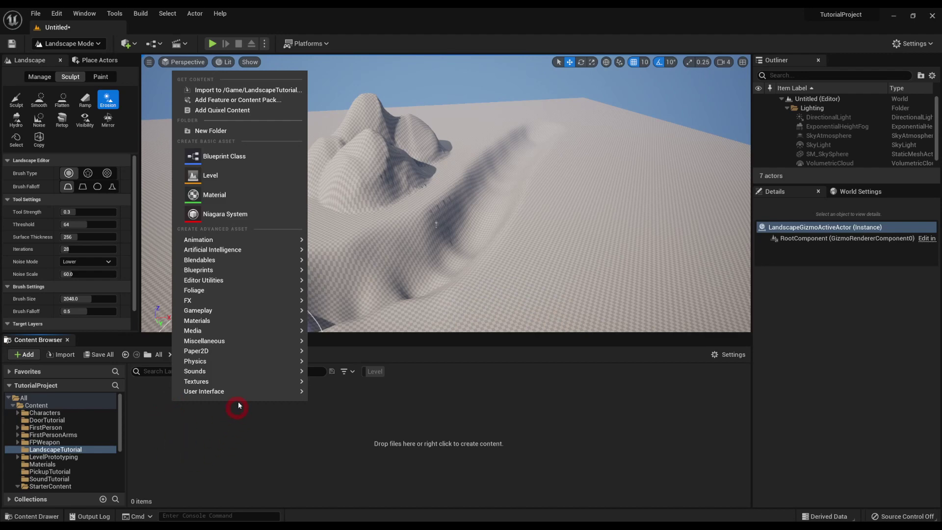
left_click(205, 196)
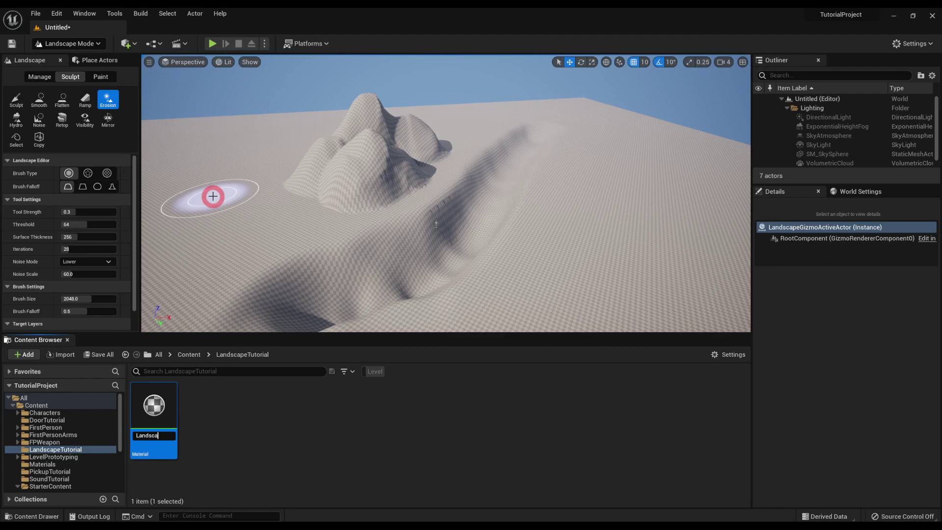
key("Return")
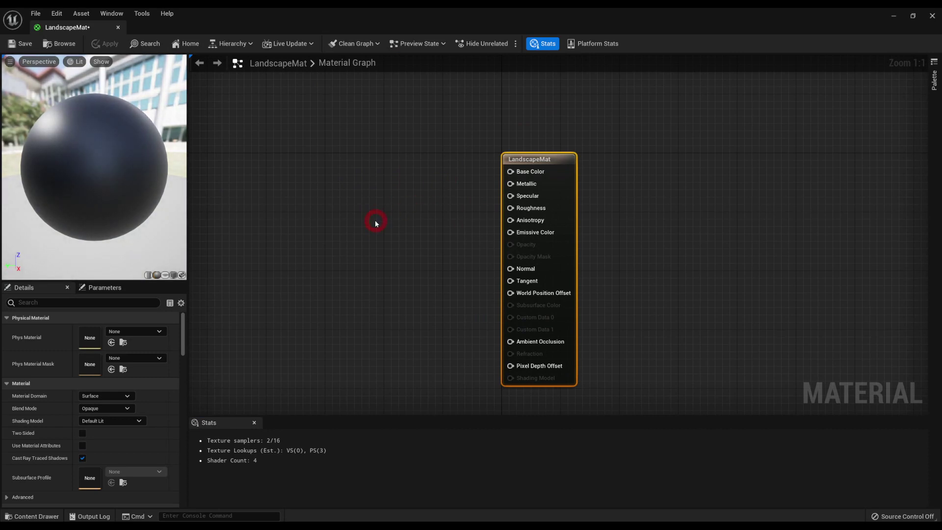
- Add a LandscapeLayerBlend node to the material graph and place it beside the LandscapeMat output node
right_click(382, 174)
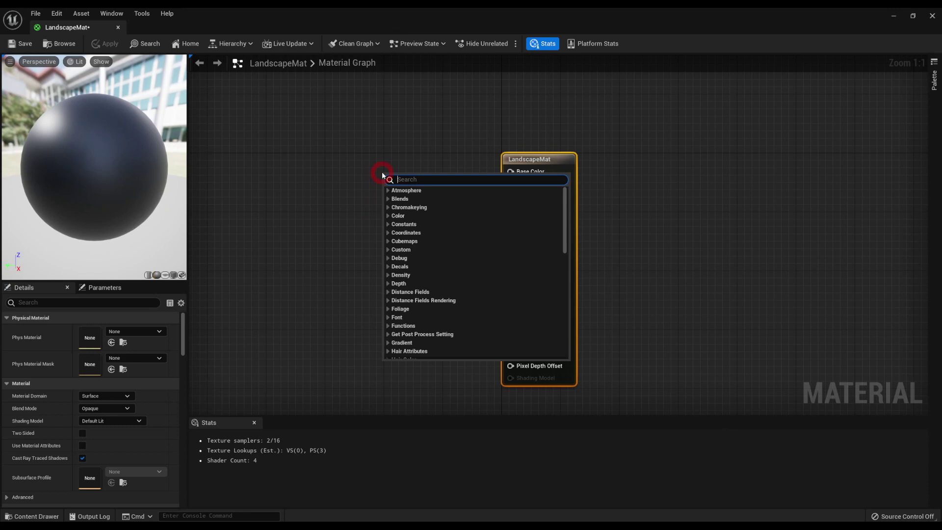
type("l")
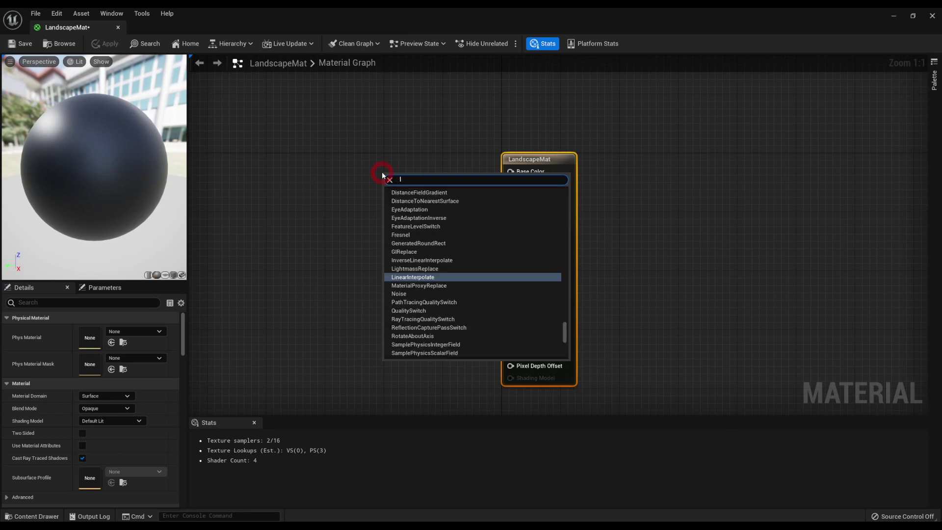
type("andscape")
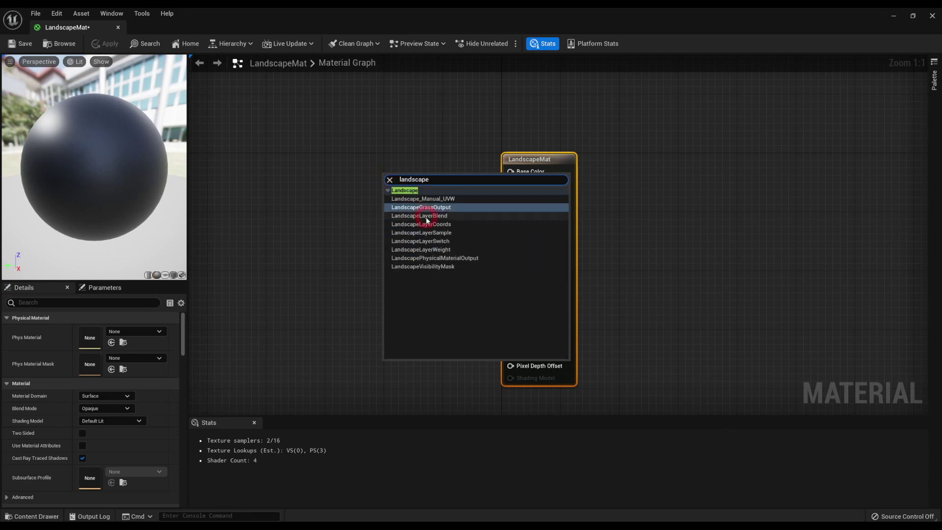
left_click(431, 216)
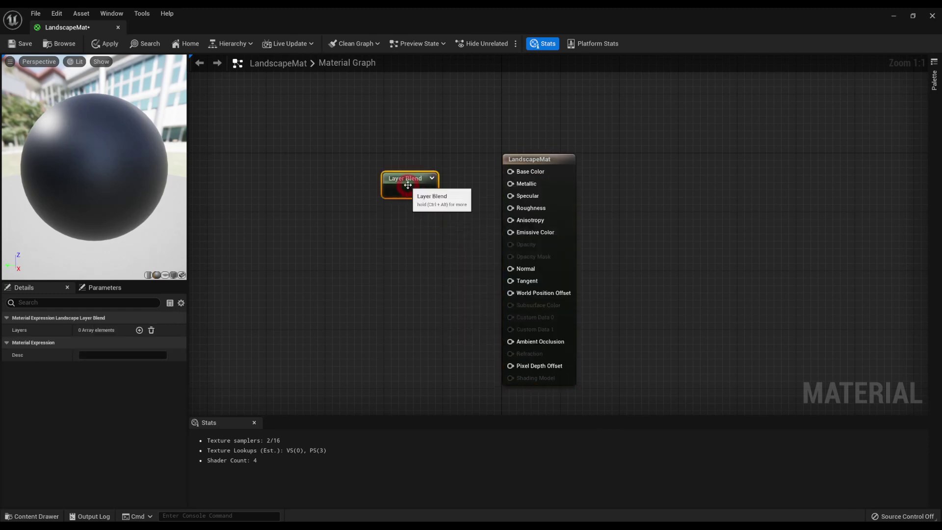
left_click_drag(408, 185, 416, 169)
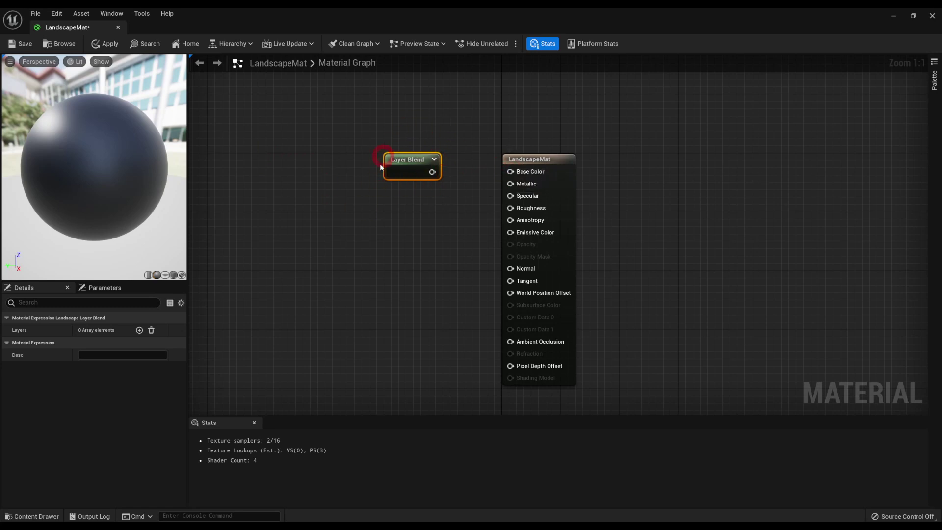
- Add a Texture Sample of T_Rock_Sandstone_D from the StarterContent Textures folder below the Layer Blend node
left_click(20, 516)
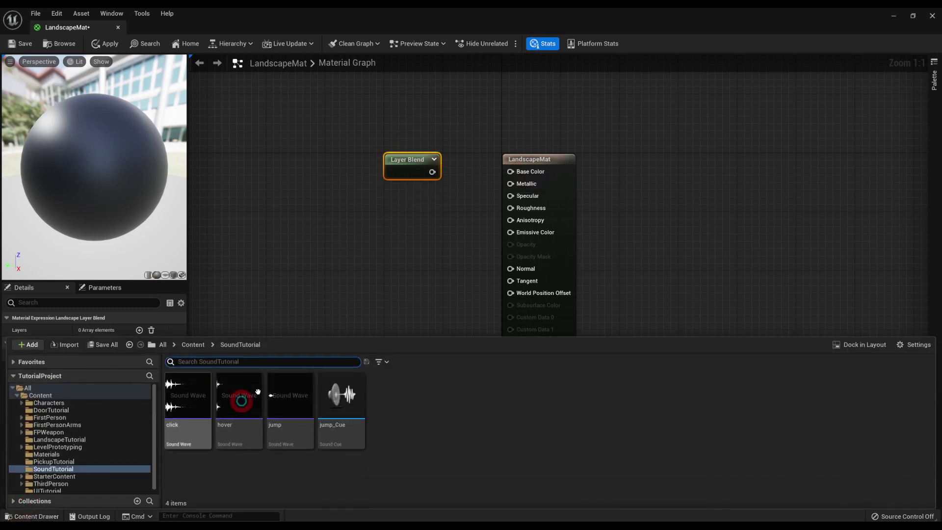
left_click(54, 474)
double_click(634, 400)
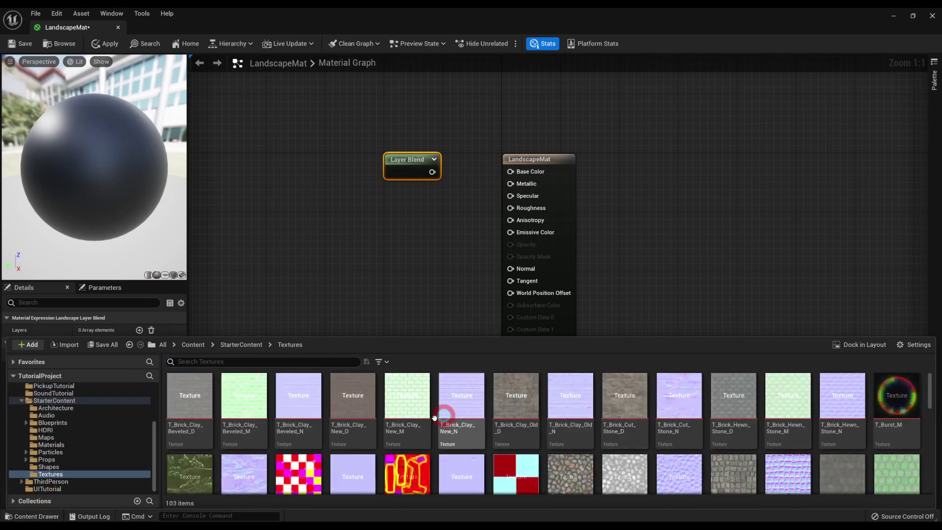
scroll(294, 442, "down", 3)
scroll(289, 447, "down", 4)
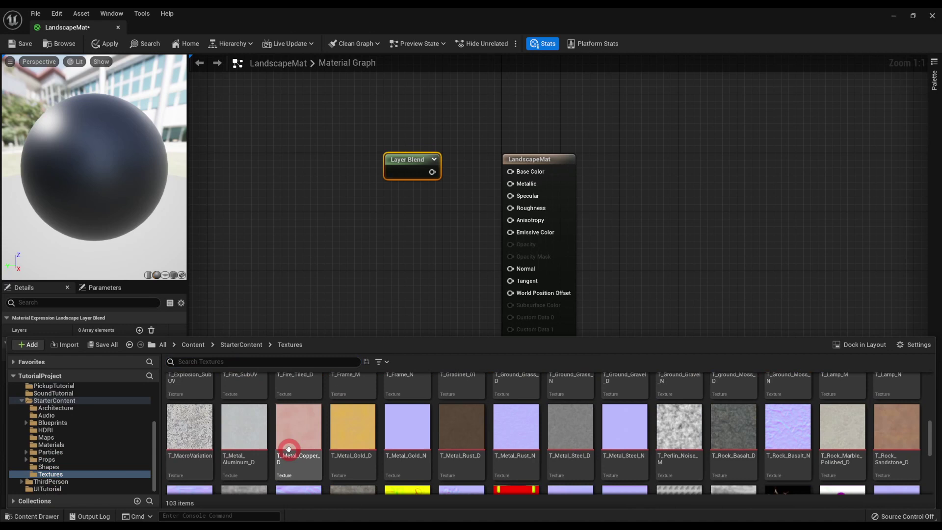
left_click(214, 431)
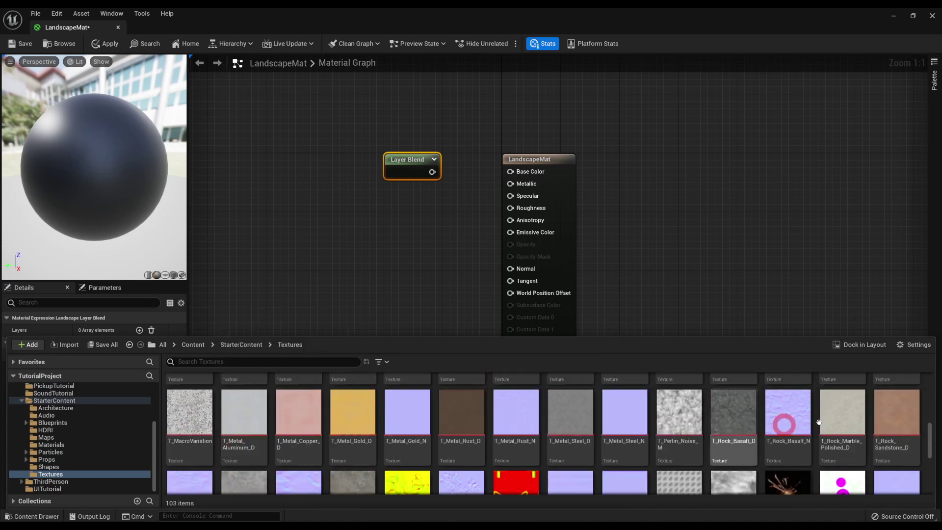
left_click_drag(893, 425, 259, 309)
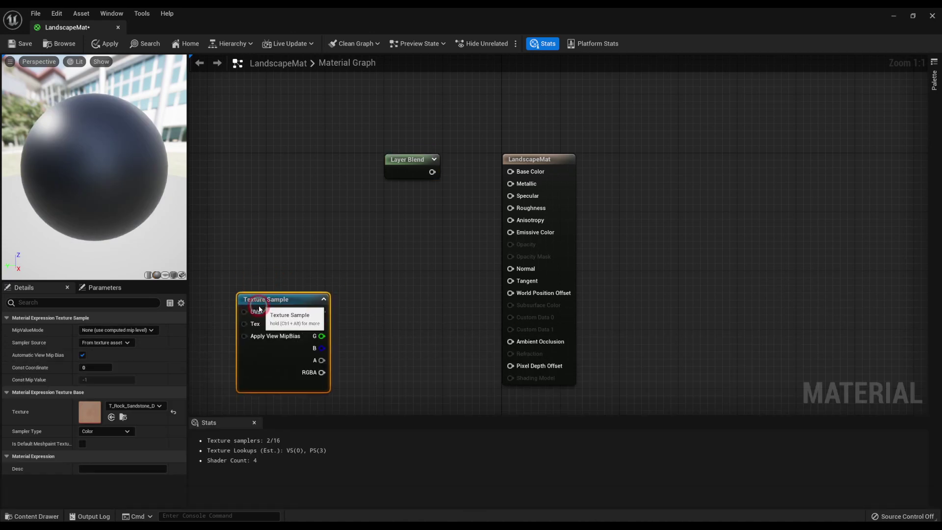
- Add Texture Samples of T_Rock_Basalt_D and T_Ground_Grass_D, stacked above the sandstone sample with grass on top
left_click(30, 516)
left_click_drag(708, 445, 270, 208)
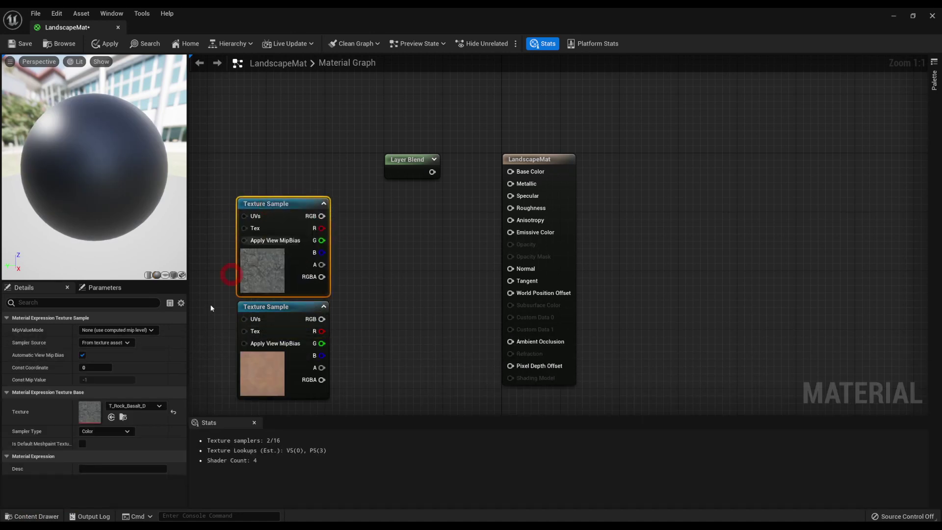
left_click(30, 516)
scroll(490, 450, "down", 1)
scroll(491, 451, "up", 1)
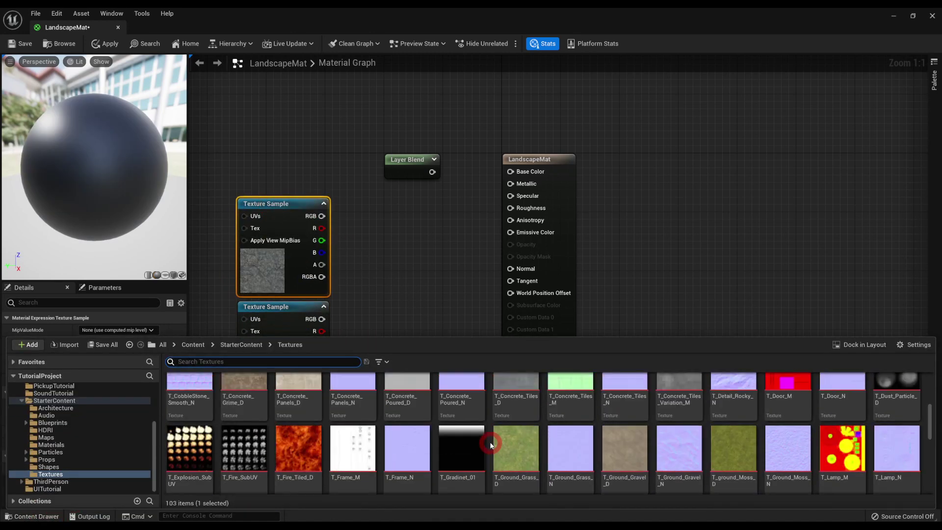
left_click_drag(518, 447, 280, 108)
left_click(387, 176)
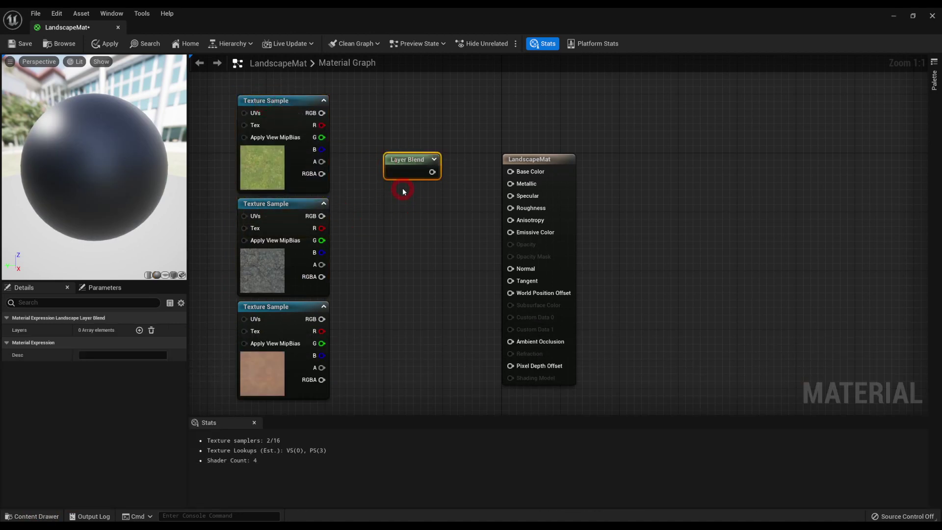
scroll(403, 191, "down", 2)
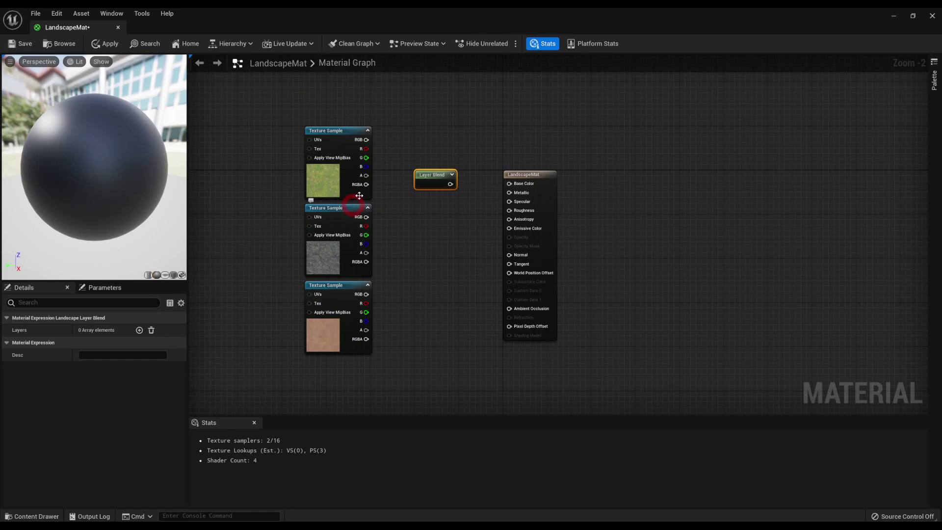
left_click_drag(366, 139, 404, 155)
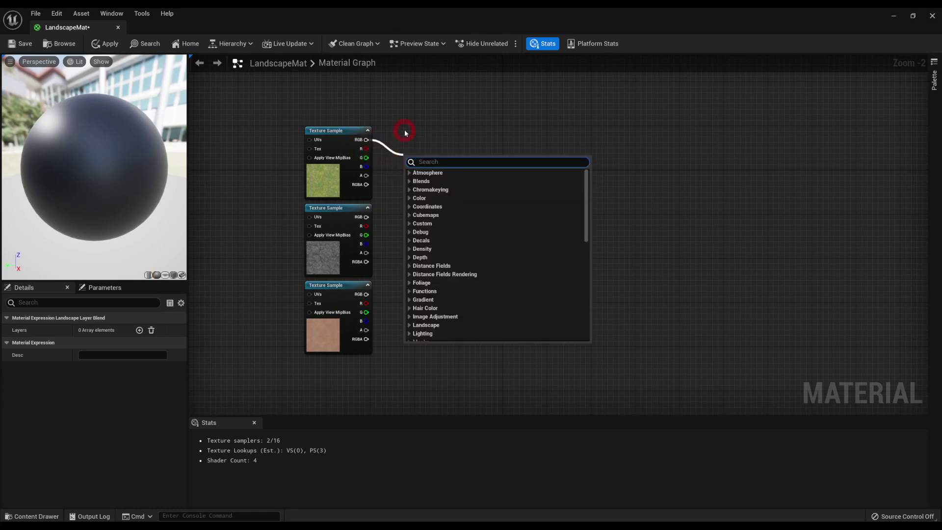
left_click(406, 133)
- Add three layer elements to the Layer Blend node
left_click(436, 183)
left_click(160, 333)
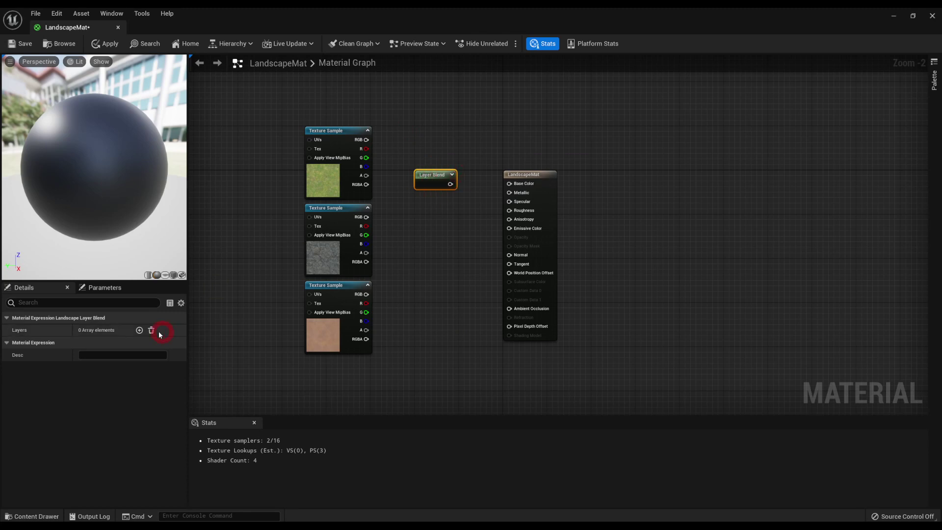
scroll(438, 178, "up", 2)
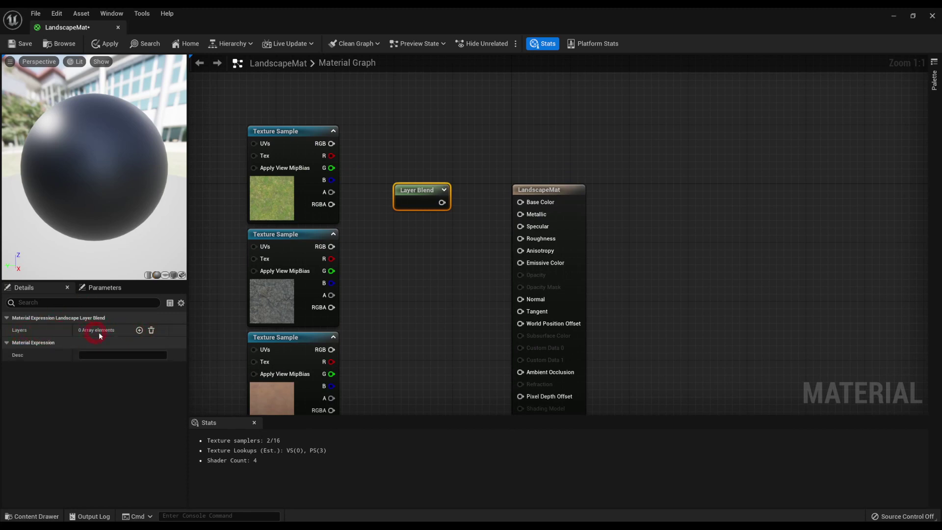
left_click(140, 331)
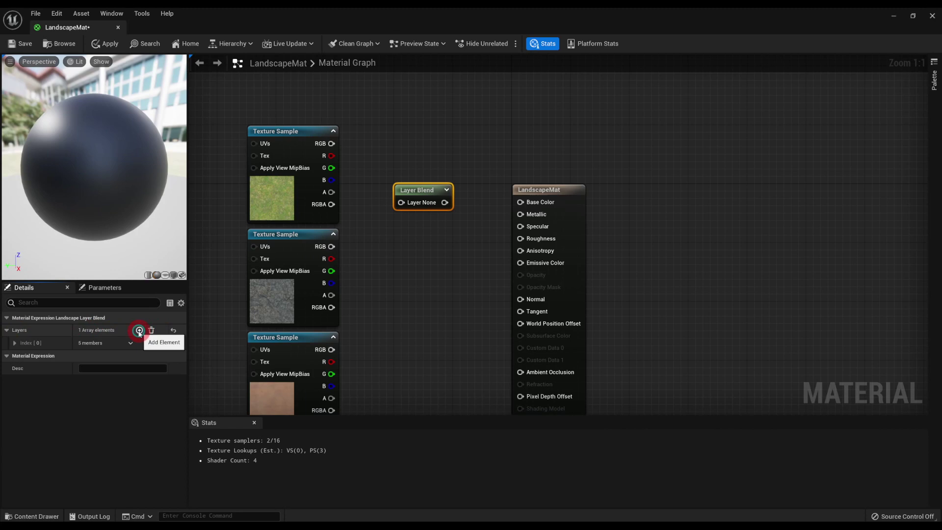
left_click(139, 331)
left_click(140, 331)
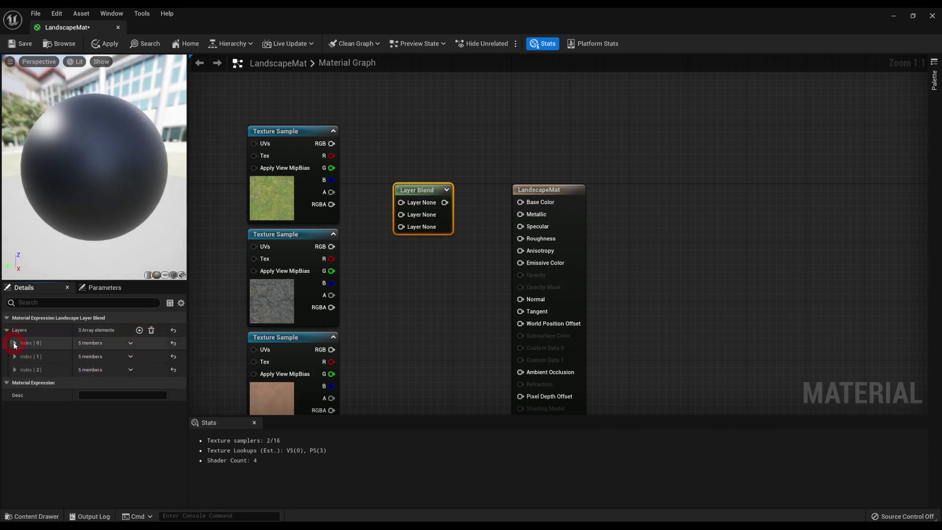
- Name the Layer Blend node's first layer Grass
left_click(15, 342)
left_click(93, 354)
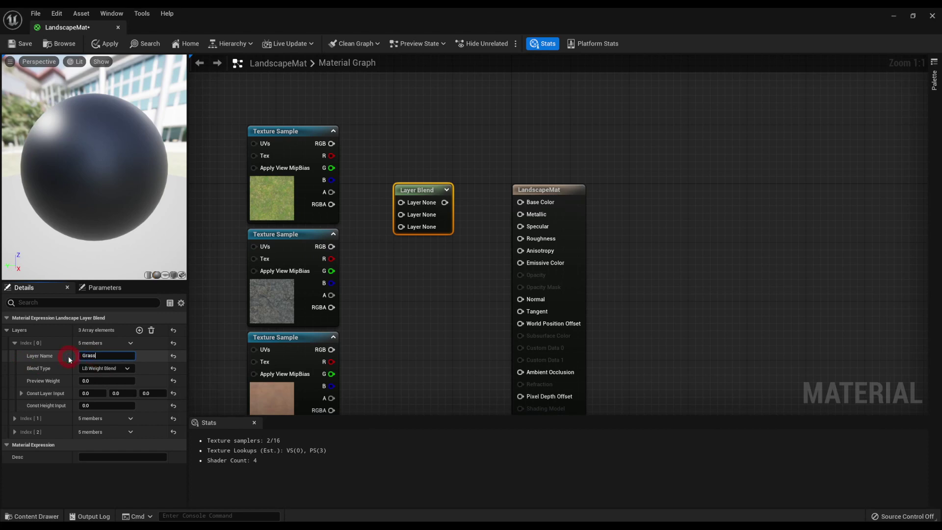
key("Return")
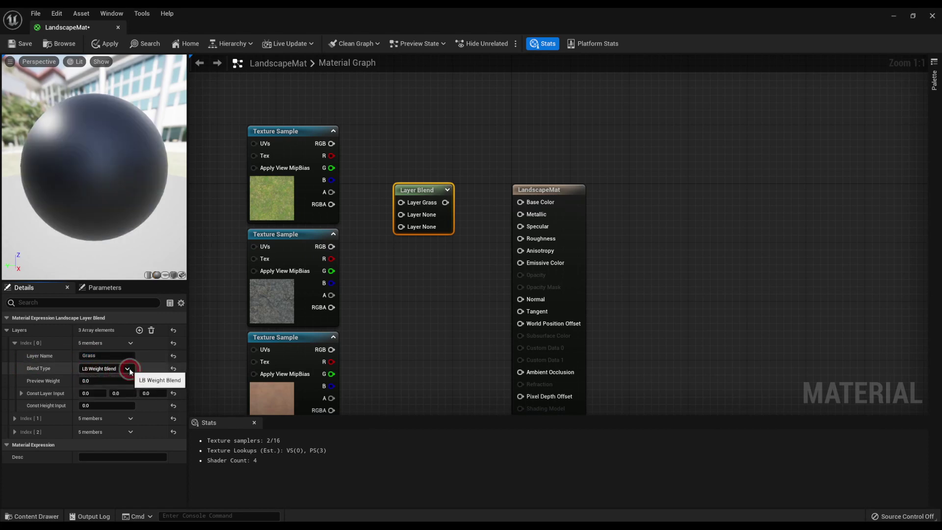
- Expand the second and third layers' settings and connect the grass texture's RGB output to the Layer Grass input
left_click(14, 418)
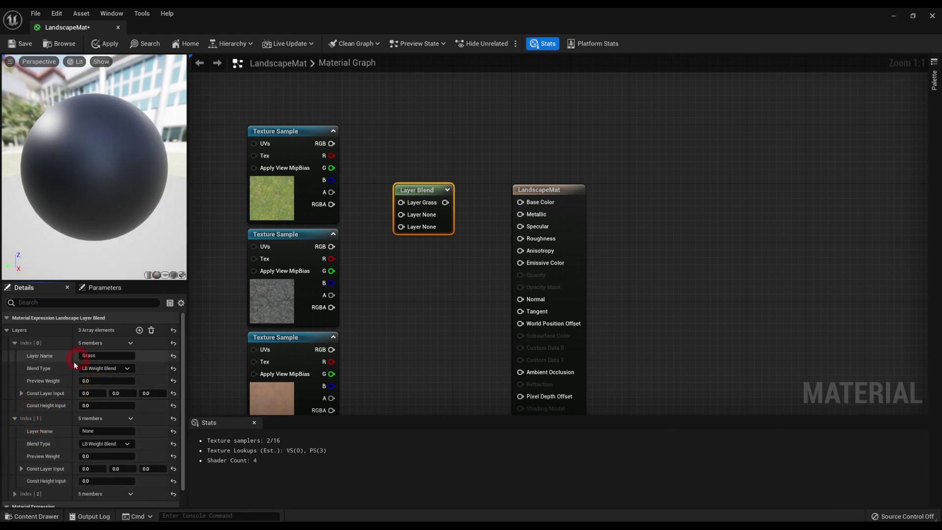
scroll(62, 429, "down", 1)
left_click(15, 475)
left_click_drag(331, 143, 399, 202)
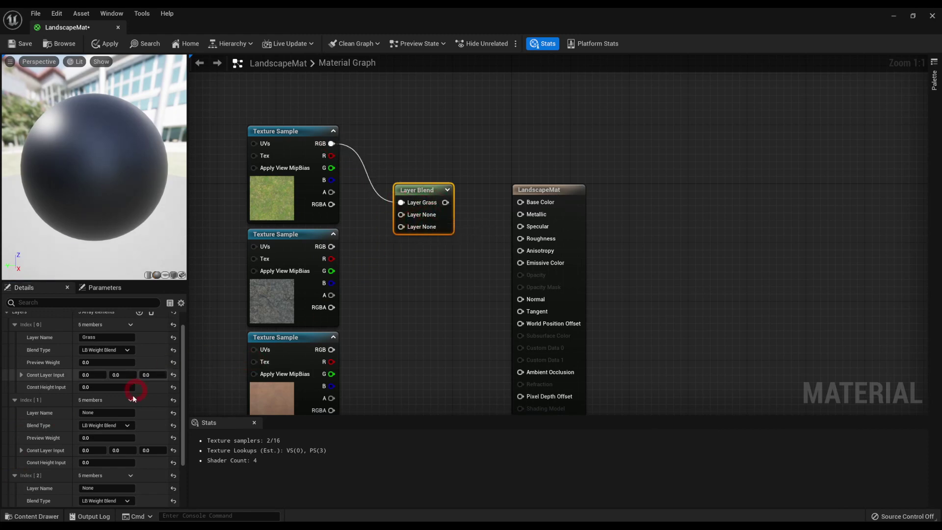
- Name the Layer Blend node's second layer Rock and its third layer Sand
left_click(83, 413)
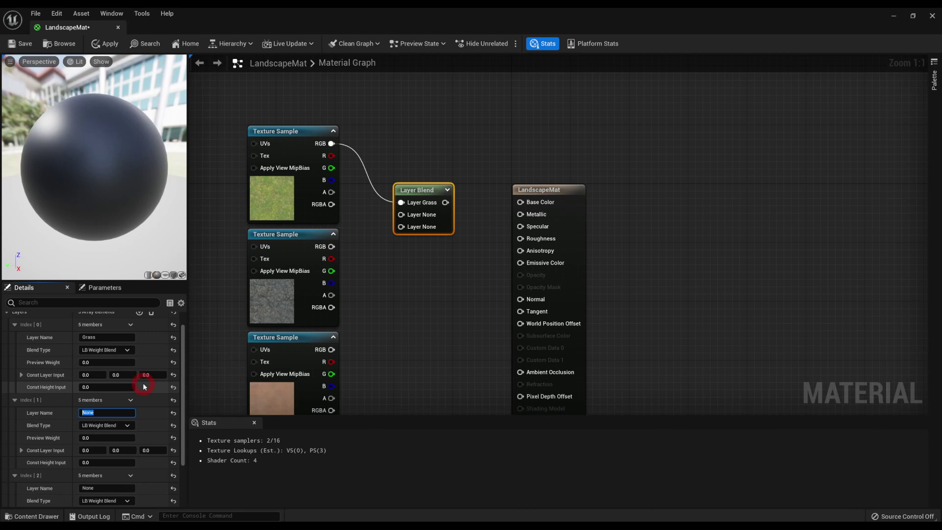
type("Rock")
left_click(106, 487)
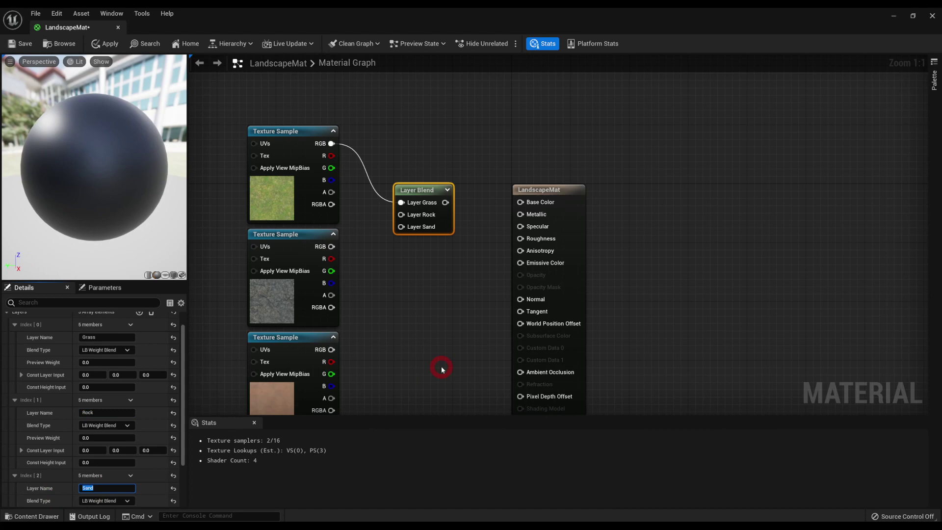
- Connect the basalt and sandstone RGB outputs to Layer Rock and Layer Sand, and the Layer Blend output to Base Color
left_click_drag(331, 247, 331, 350)
left_click(406, 304)
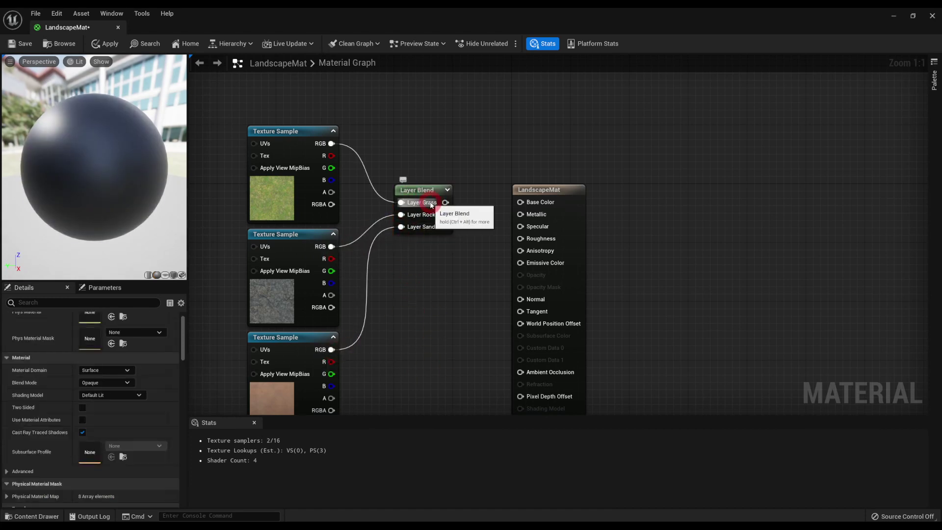
left_click_drag(445, 203, 520, 201)
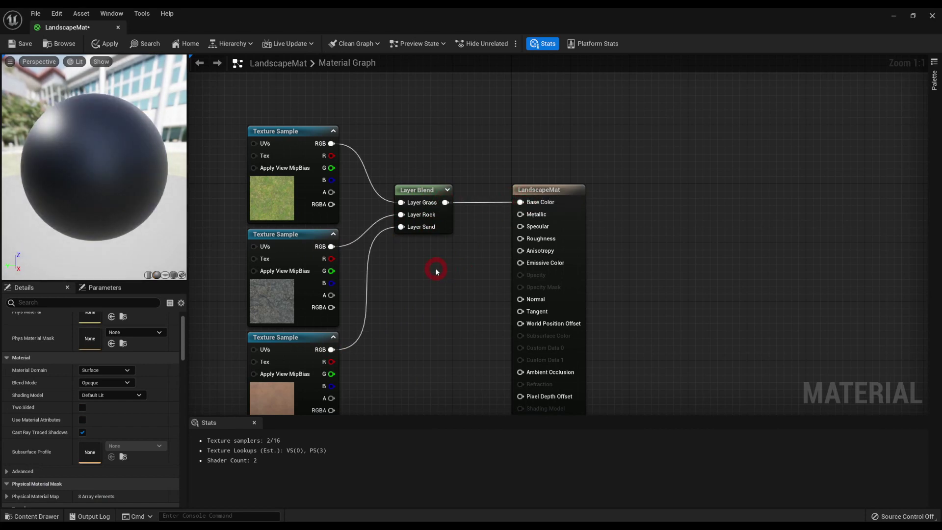
right_click_drag(425, 298, 435, 247)
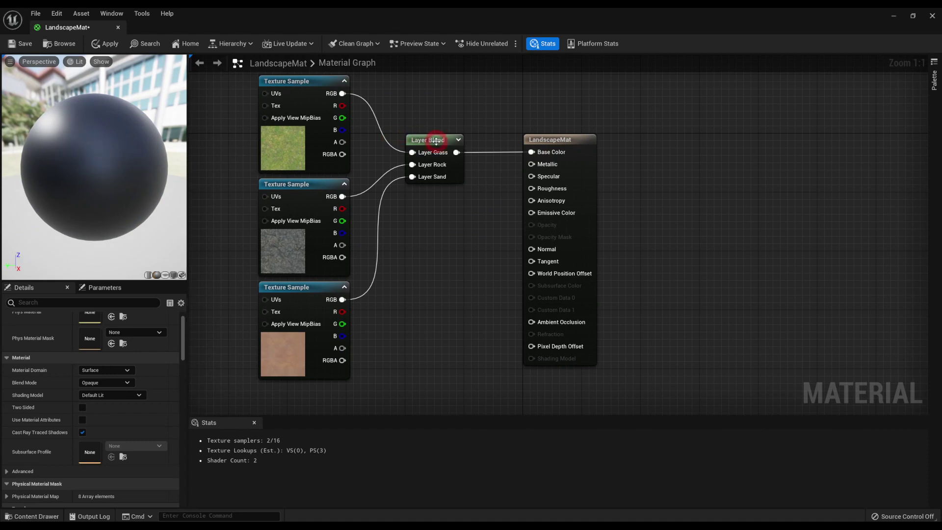
left_click(394, 183)
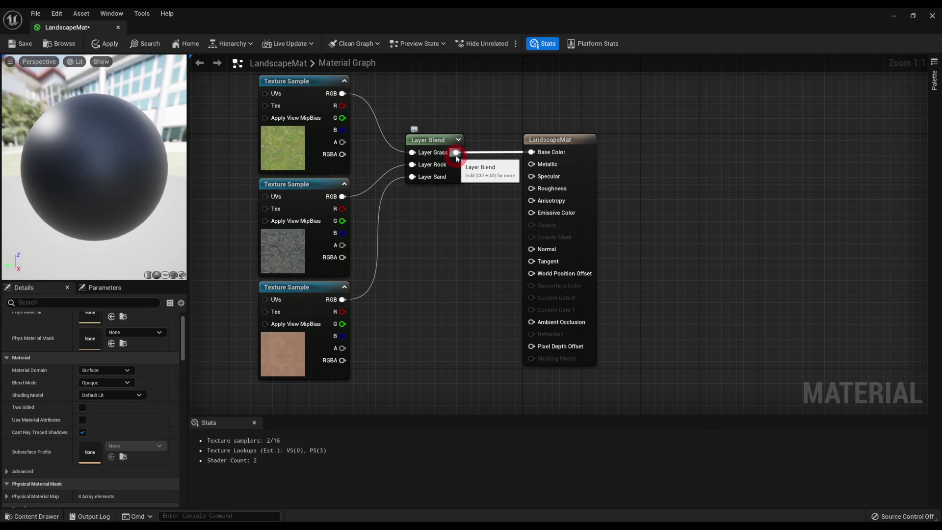
left_click(447, 192)
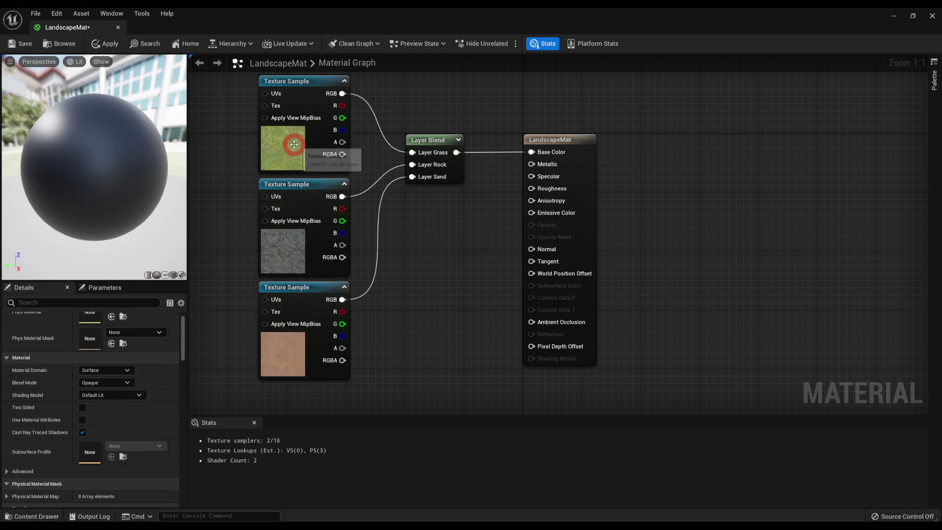
left_click(310, 164)
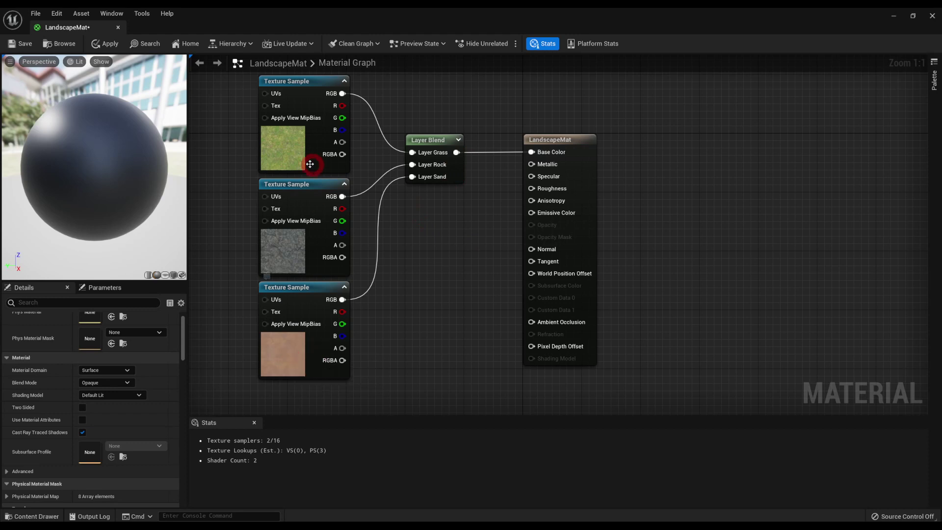
- Duplicate the Layer Blend node below the original and connect the copy's output to the material's Normal input
right_click_drag(418, 282, 425, 240)
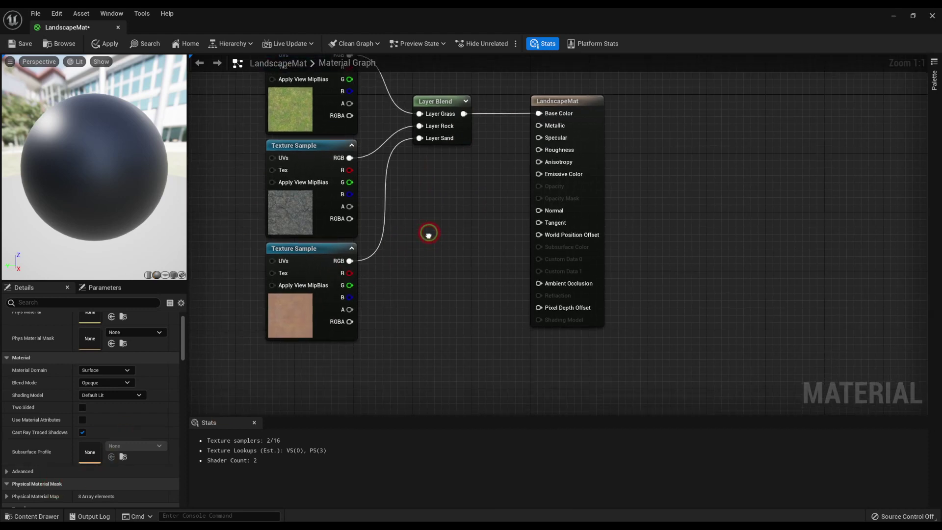
left_click(438, 118)
key("ctrl+d")
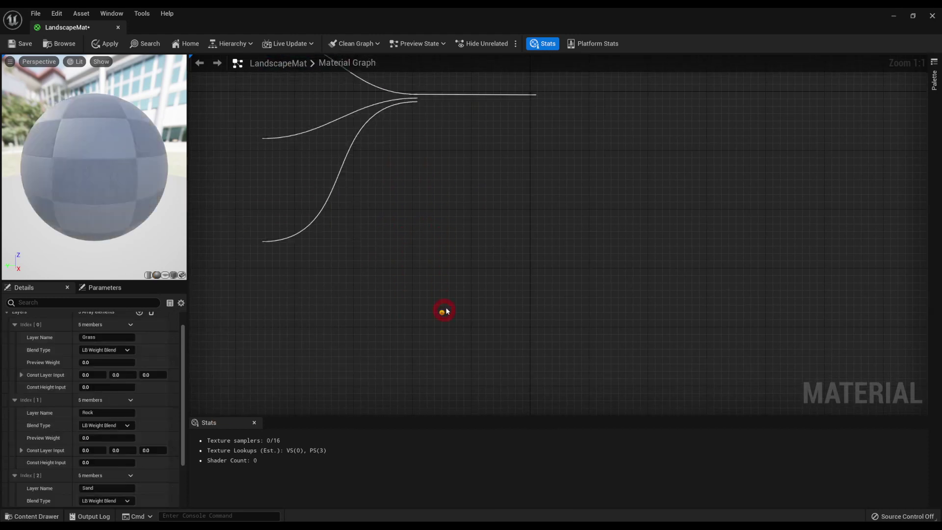
left_click_drag(457, 339, 542, 209)
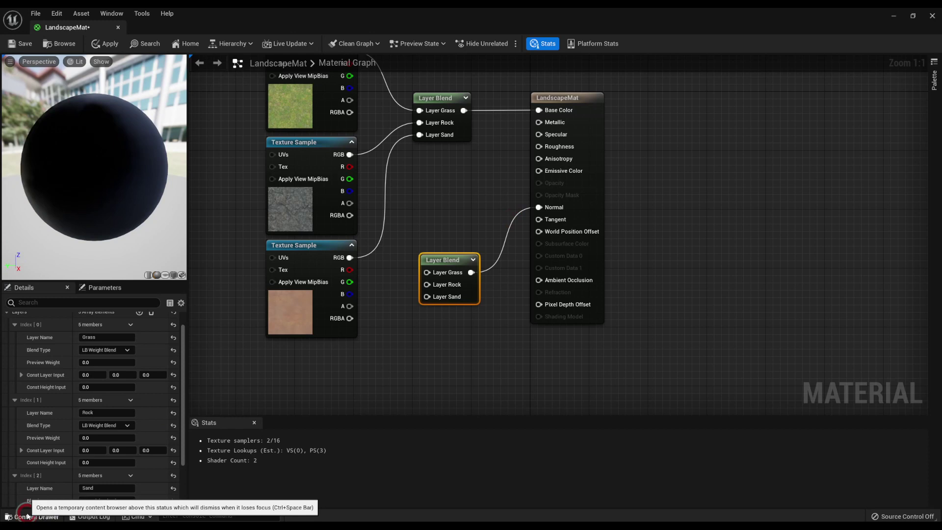
- Add texture samples for the normal maps T_Ground_Grass_N, T_Rock_Sandstone_N and T_Rock_Basalt_N to the material graph
left_click(44, 518)
left_click_drag(569, 449, 381, 314)
left_click(31, 516)
scroll(546, 445, "down", 5)
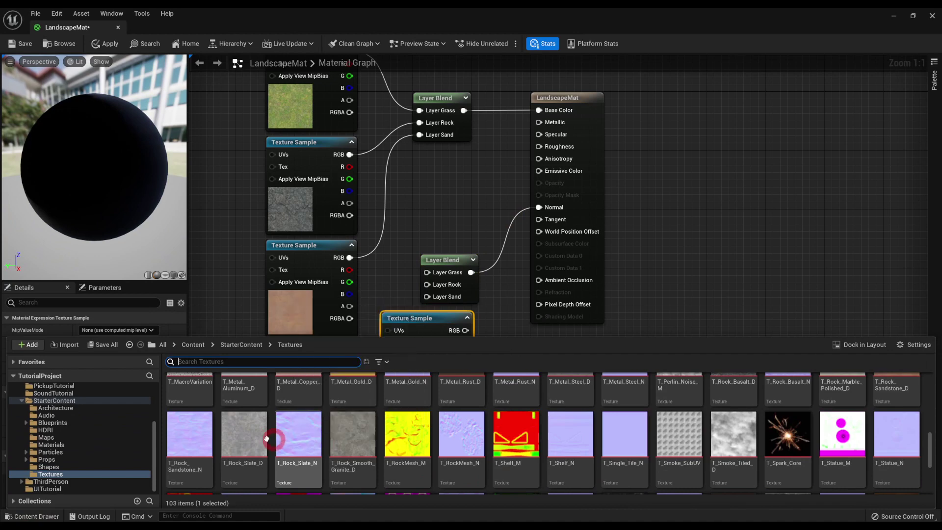
scroll(221, 441, "up", 1)
left_click_drag(189, 456, 687, 314)
left_click(44, 516)
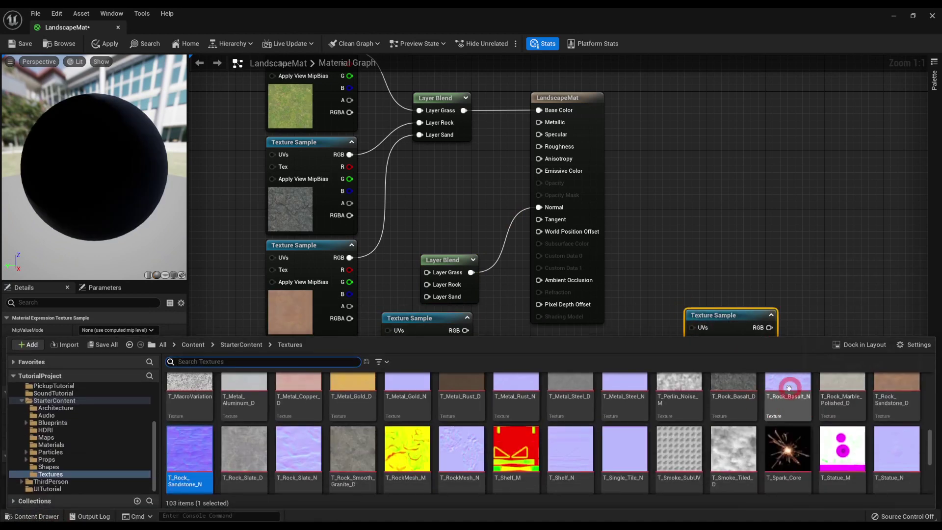
left_click_drag(789, 388, 666, 263)
- Stack the normal map samples and connect the grass, basalt and sandstone RGB outputs to the second Layer Blend's Grass, Rock and Sand inputs
left_click(685, 201)
right_click_drag(686, 202, 729, 96)
left_click_drag(717, 164, 375, 294)
left_click_drag(456, 212, 341, 242)
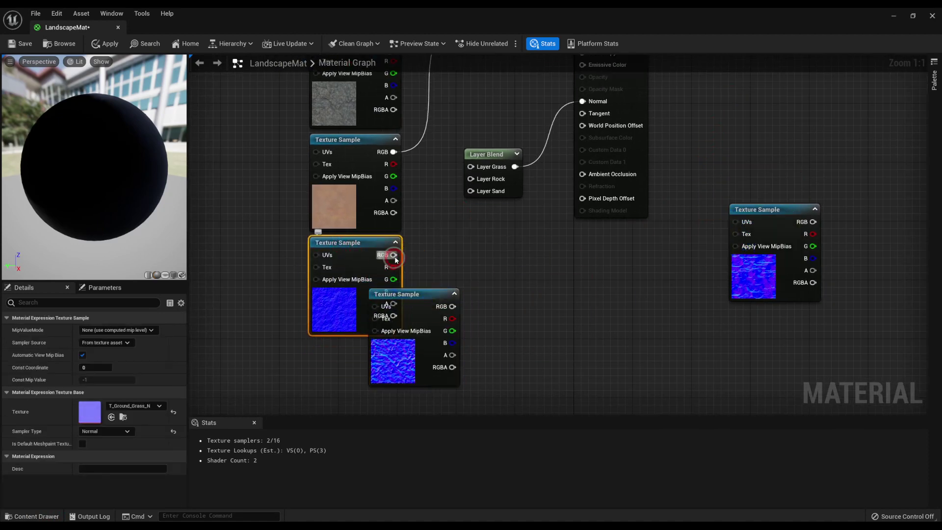
left_click_drag(394, 255, 470, 167)
left_click_drag(441, 297, 470, 179)
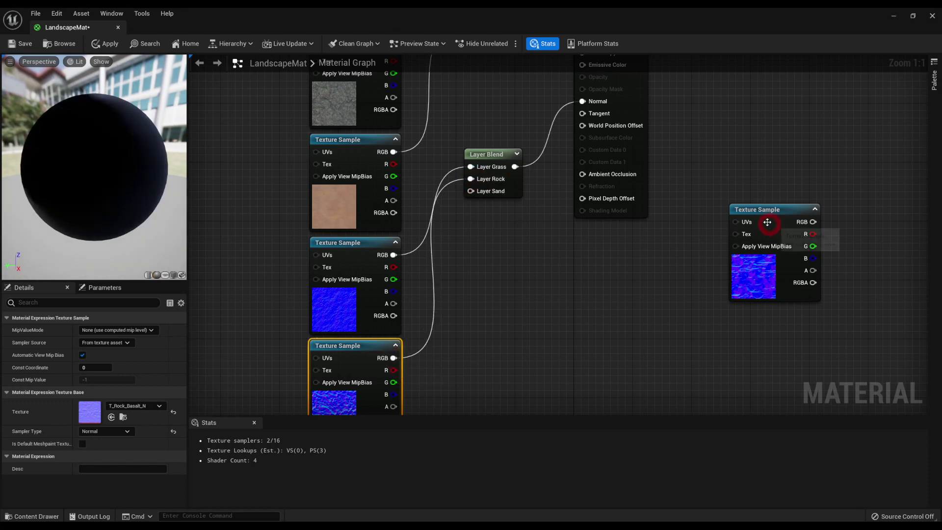
left_click_drag(768, 223, 472, 121)
- Tidy the graph by moving the colour texture samples away and placing the three normal map samples beside the second Layer Blend
scroll(511, 259, "down", 4)
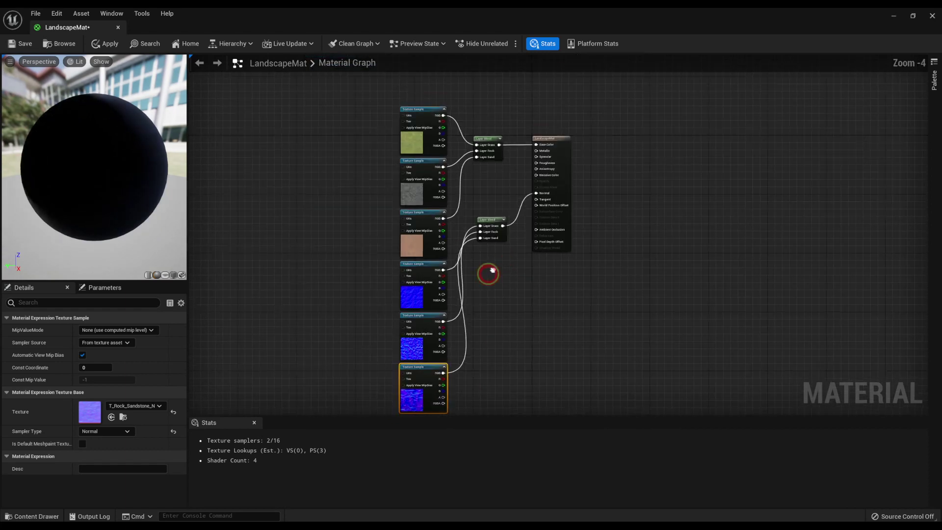
right_click_drag(492, 270, 444, 244)
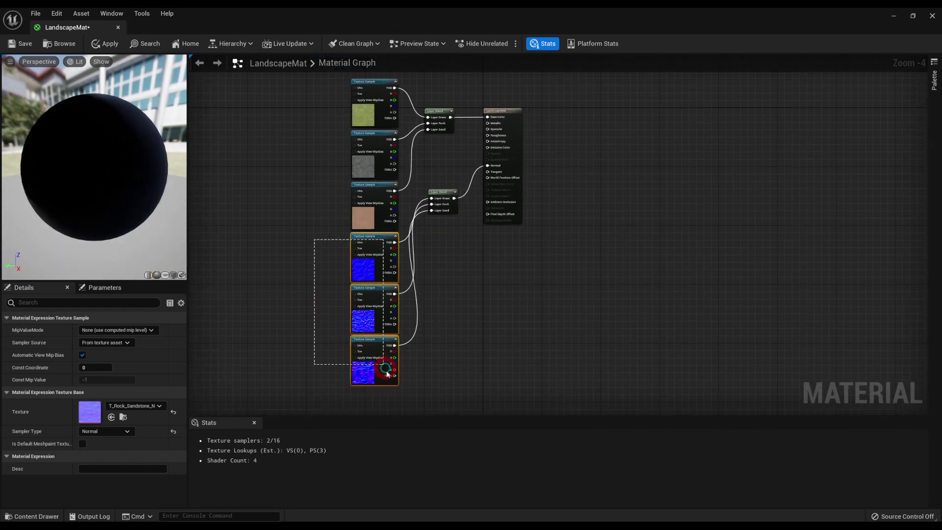
left_click_drag(387, 374, 387, 373)
right_click_drag(319, 160, 321, 229)
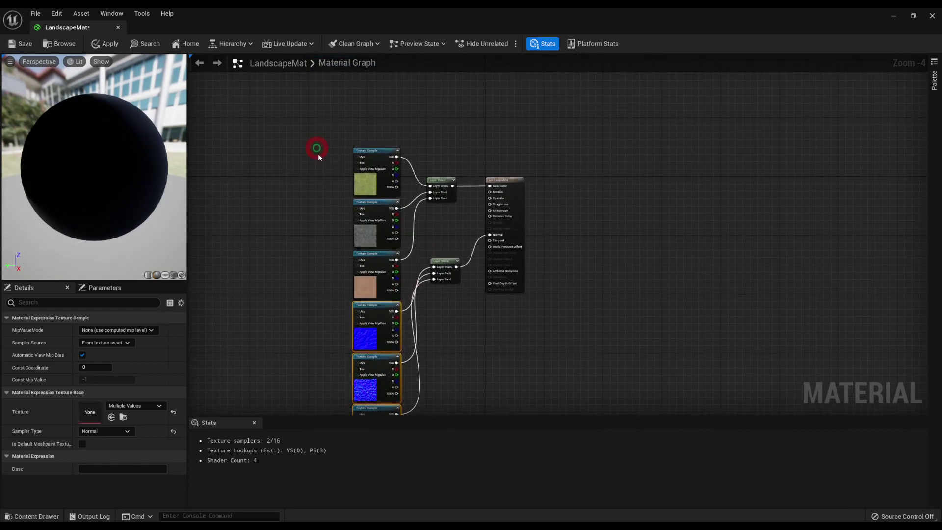
left_click_drag(317, 150, 284, 247)
left_click_drag(375, 264, 390, 431)
left_click_drag(367, 186, 371, 115)
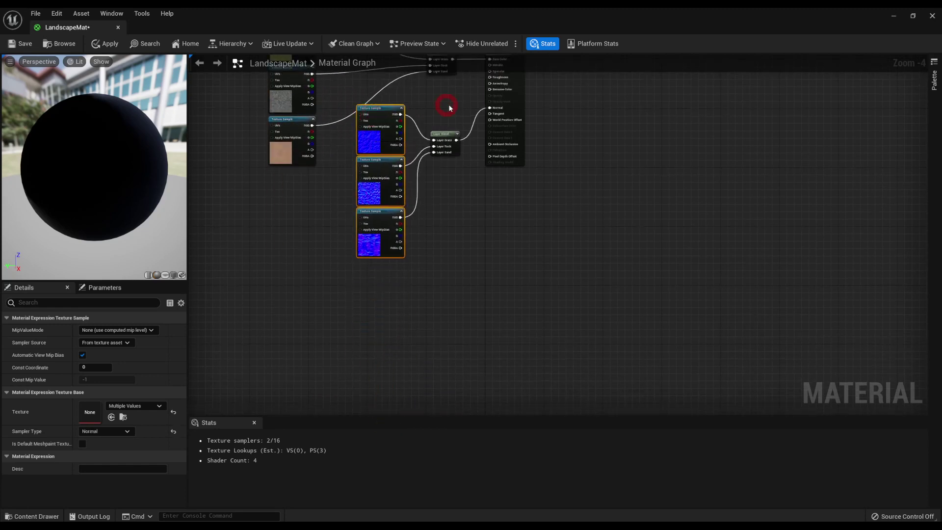
scroll(449, 108, "up", 2)
right_click_drag(449, 108, 429, 234)
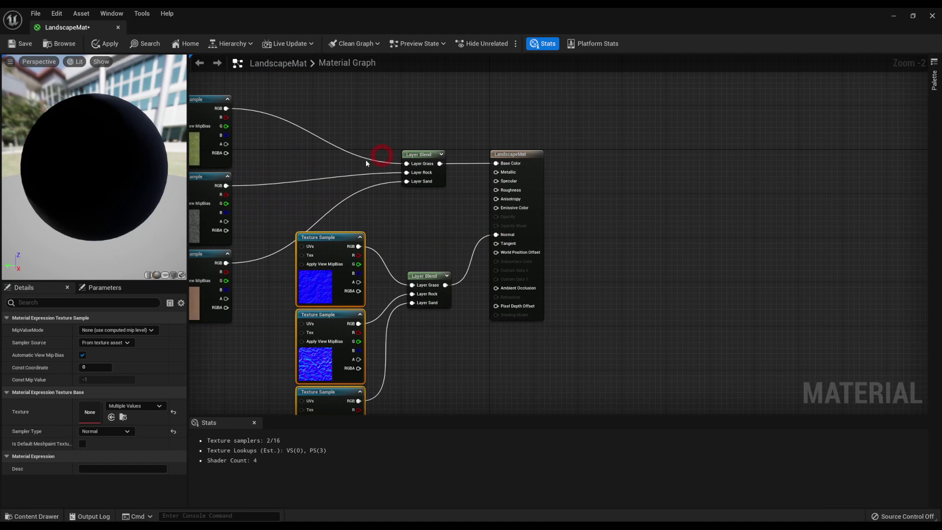
- Add a constant node, connect it to the material's Roughness input and set its value to 0.9
left_click(443, 206)
scroll(441, 216, "up", 2)
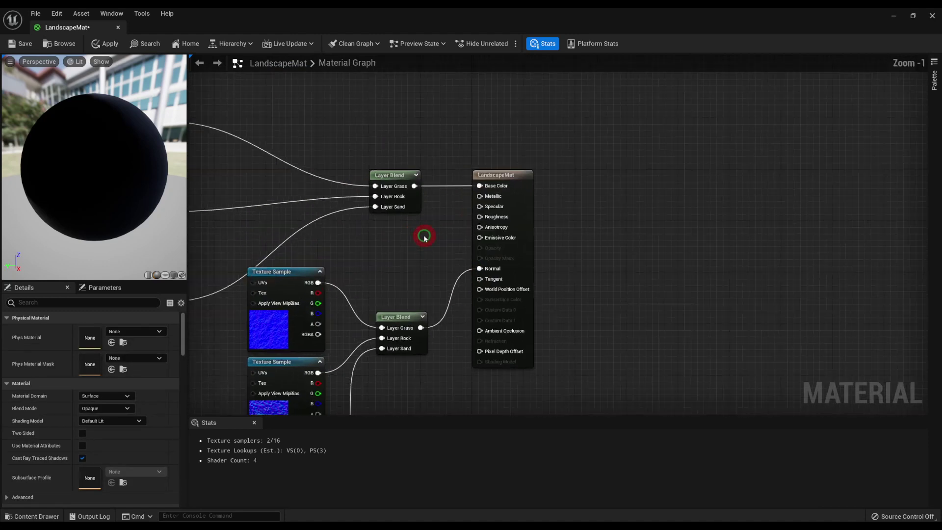
left_click(439, 219)
left_click_drag(455, 236, 489, 216)
type("0.9")
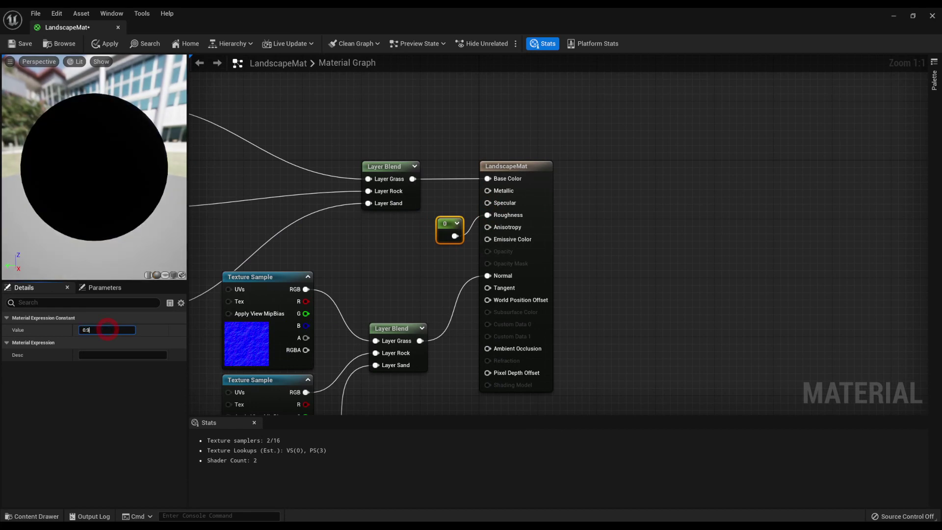
key("Return")
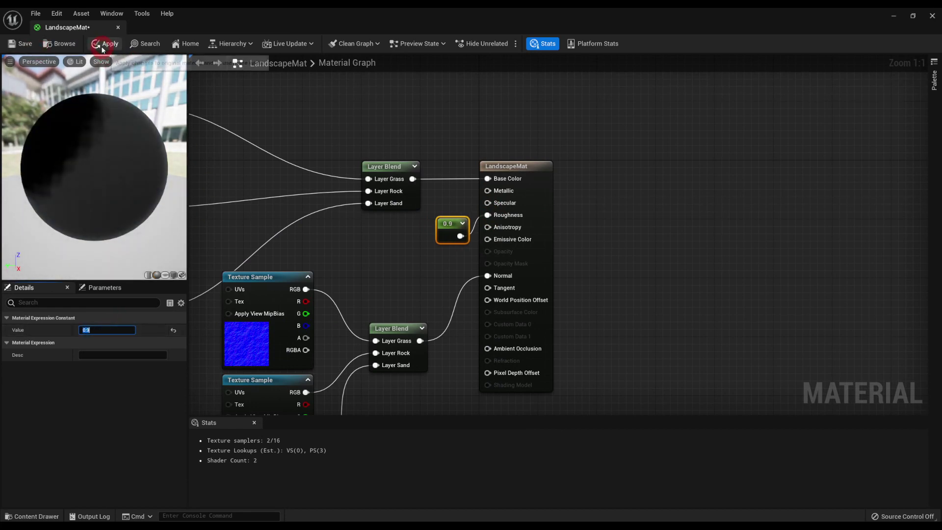
- Apply the changes to LandscapeMat and close its material editor
left_click(105, 44)
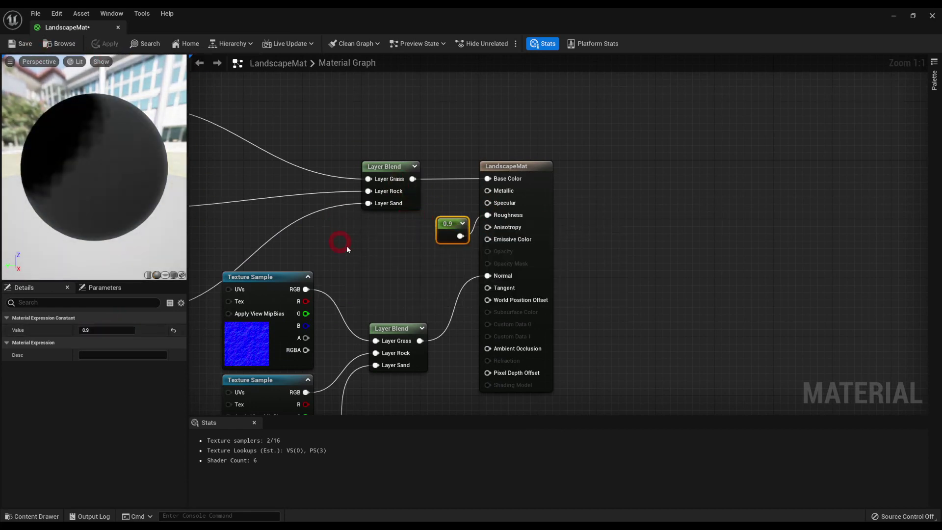
scroll(428, 237, "down", 2)
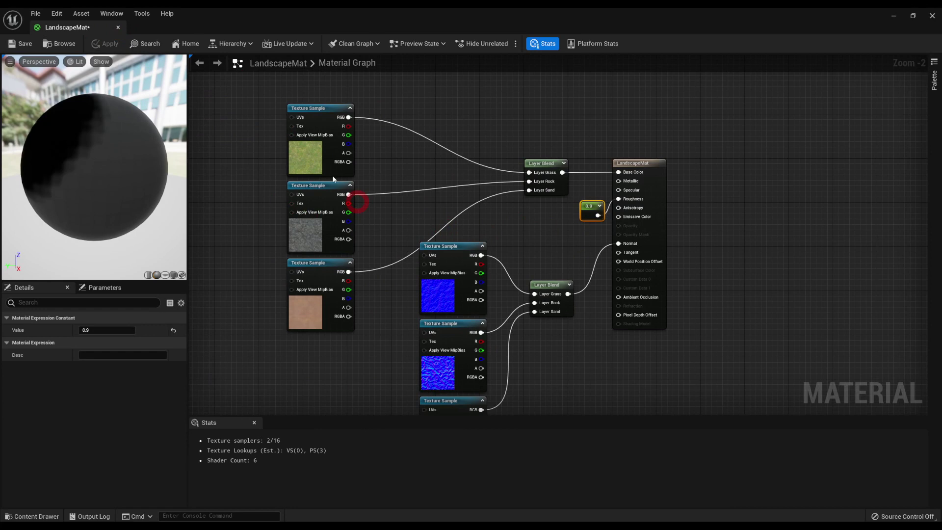
left_click(118, 28)
- Switch from Landscape mode to Select mode and select the landscape in the level
left_click(159, 408)
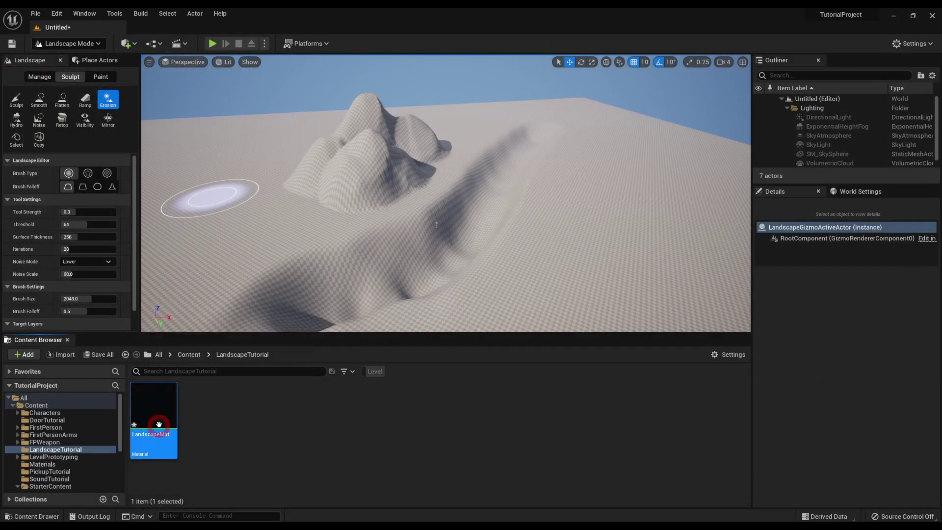
left_click(348, 267)
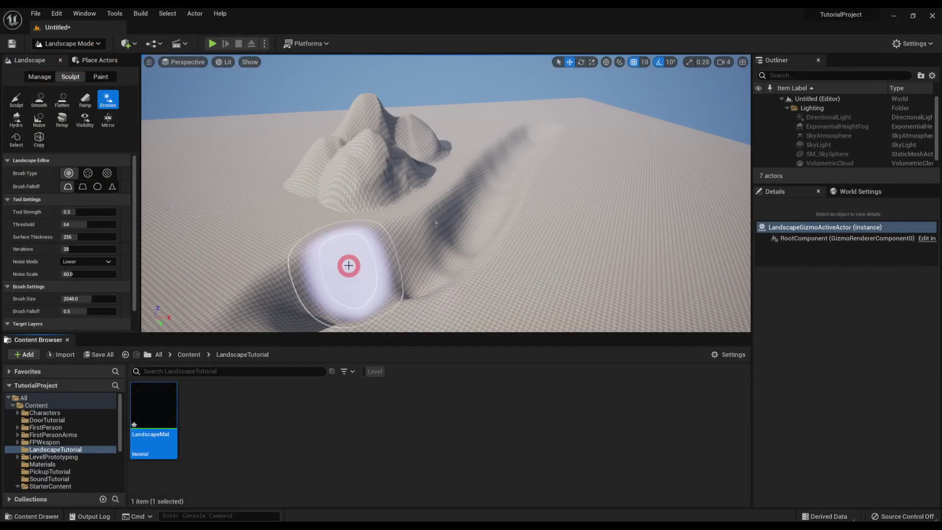
left_click(67, 45)
left_click(86, 54)
left_click(475, 236)
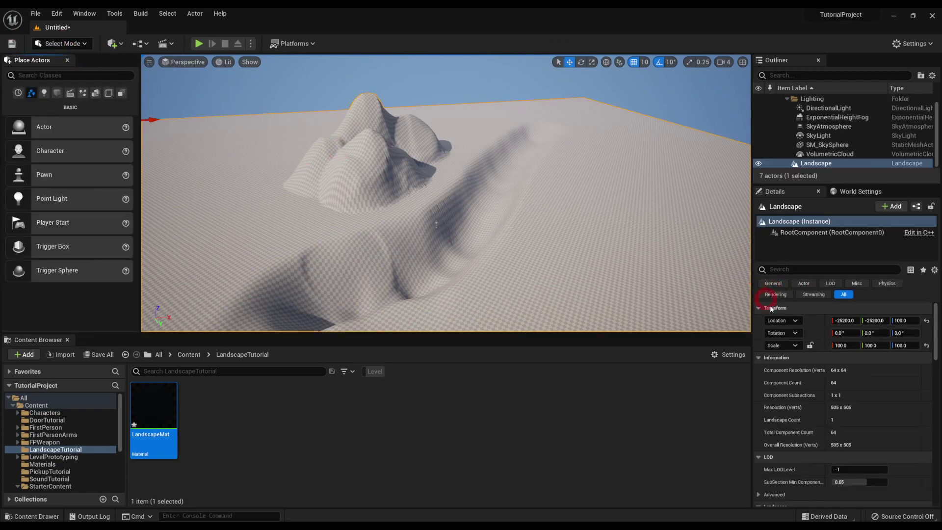
scroll(820, 415, "down", 4)
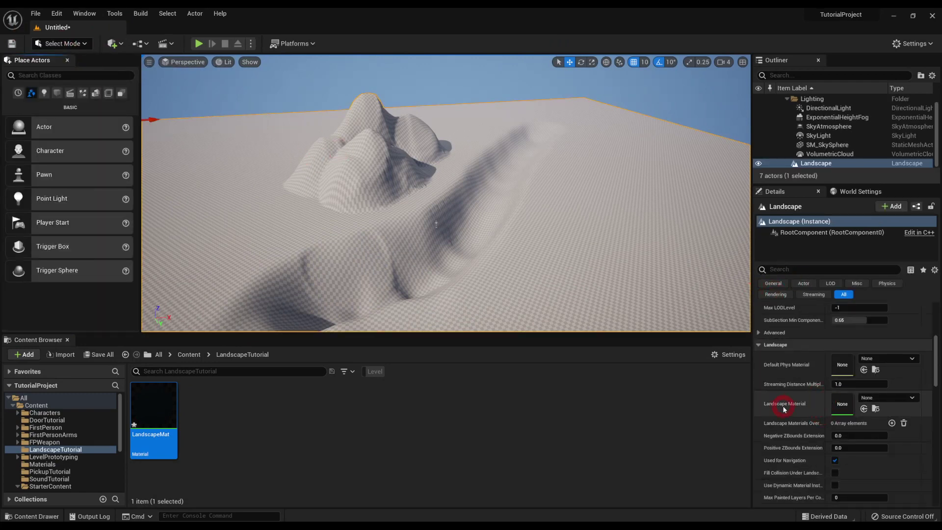
left_click(210, 154)
left_click(850, 384)
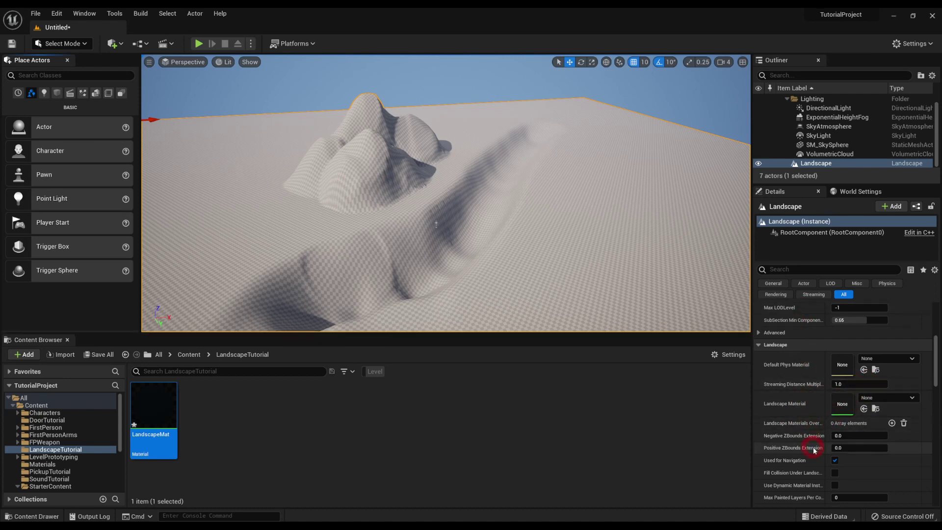
left_click(780, 408)
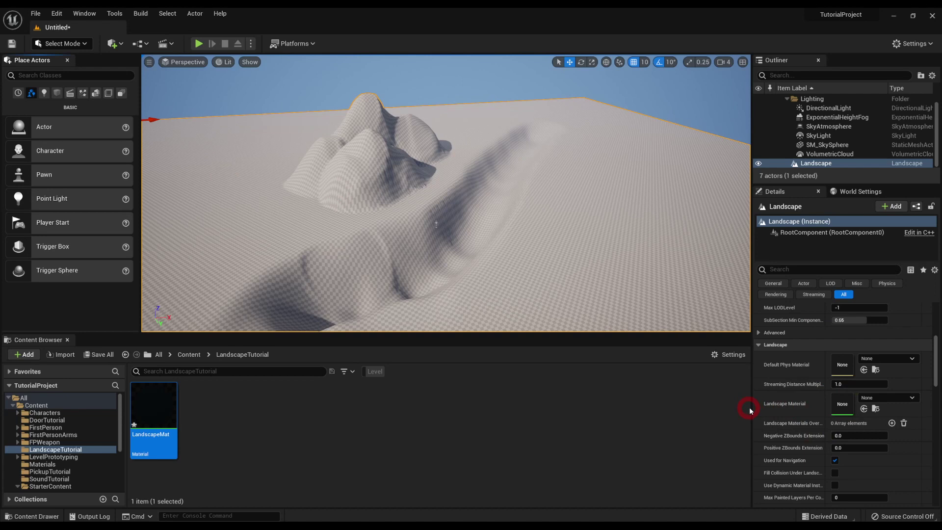
left_click(811, 405)
left_click(506, 261)
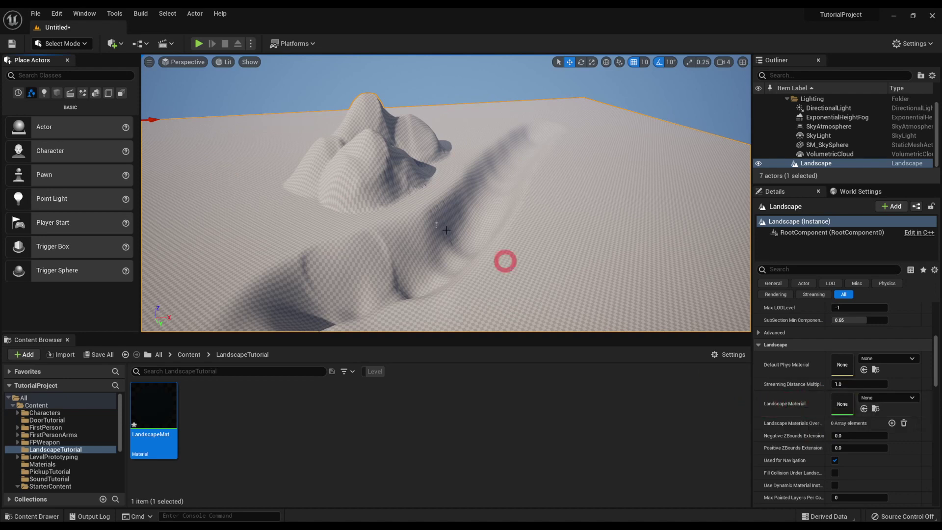
left_click(59, 42)
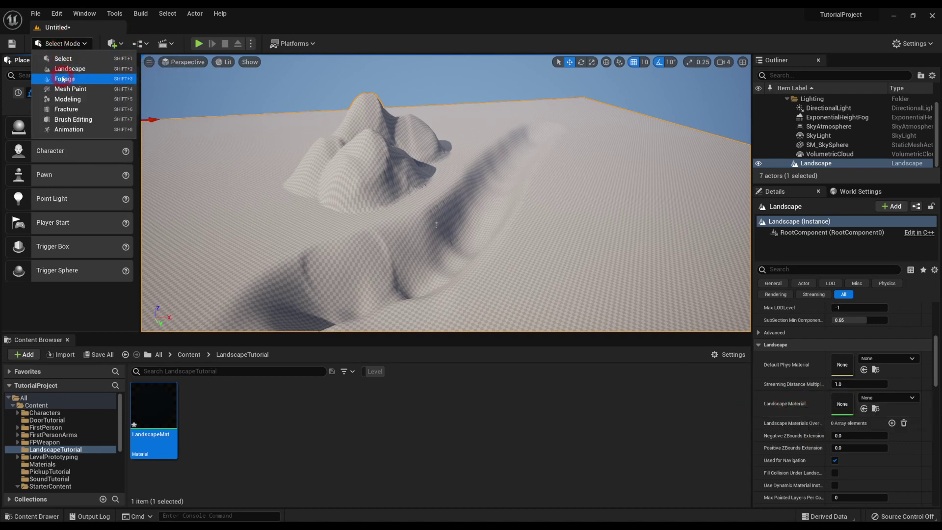
left_click(55, 58)
left_click(59, 44)
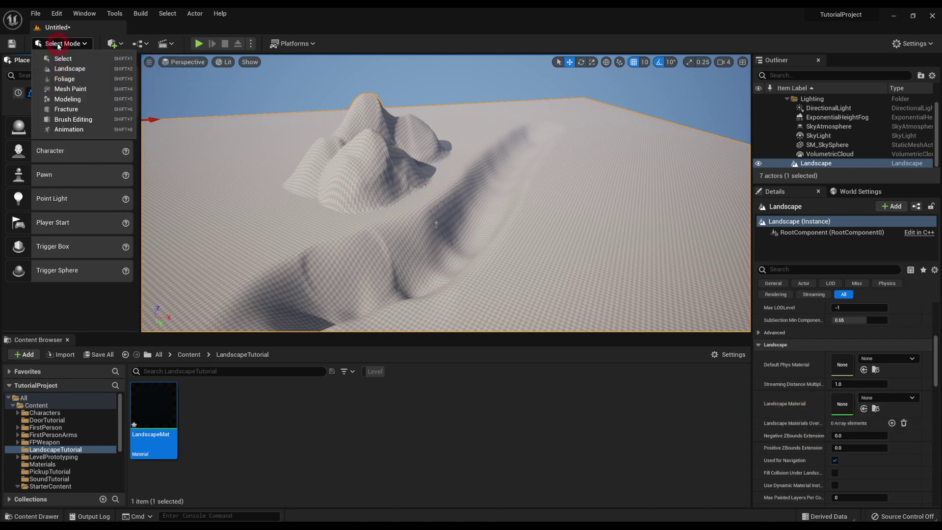
- Assign LandscapeMat as the selected landscape's Landscape Material
left_click(874, 398)
left_click(868, 398)
left_click(863, 399)
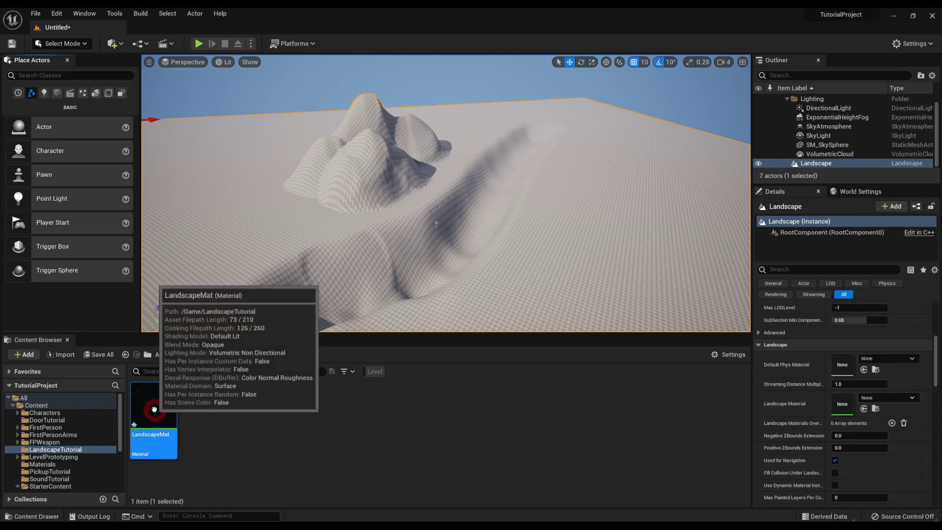
left_click_drag(153, 417, 840, 401)
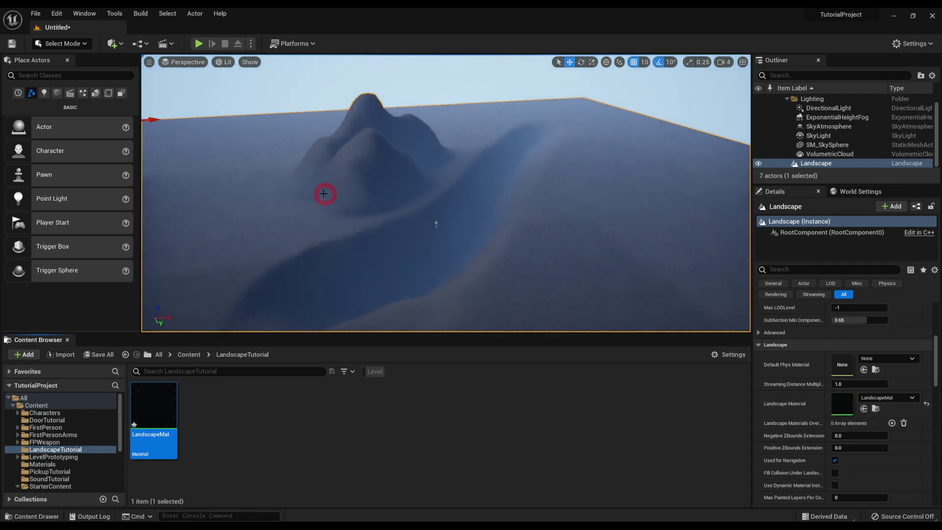
right_click_drag(412, 208, 375, 206)
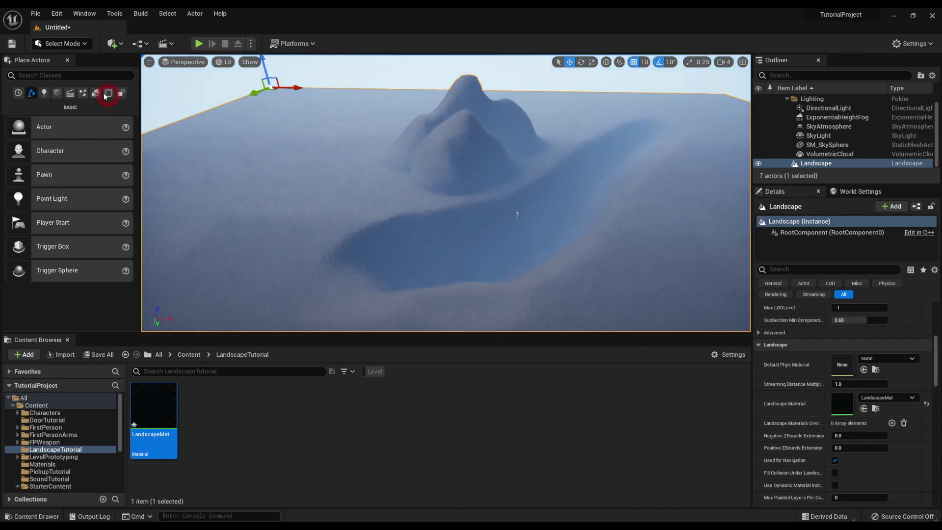
- Switch back to Landscape mode and show the Paint tools
left_click(67, 38)
left_click(59, 67)
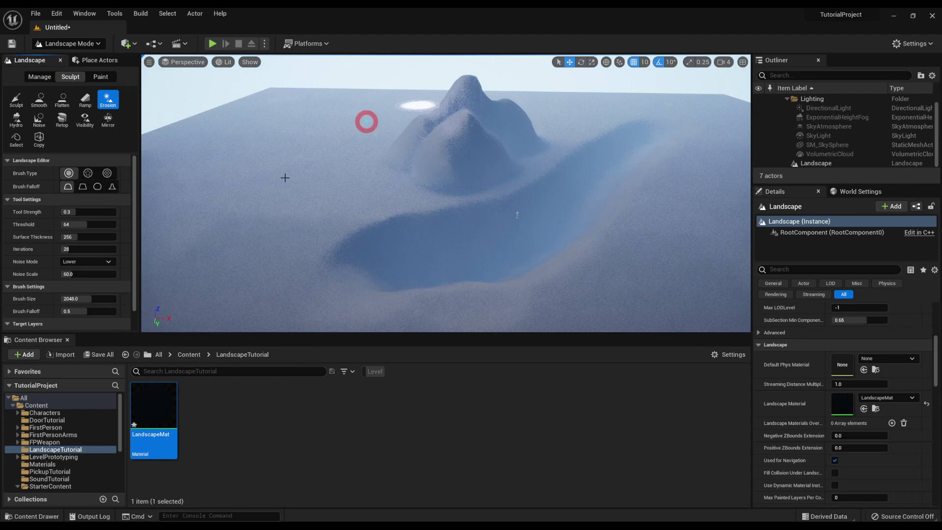
left_click(39, 76)
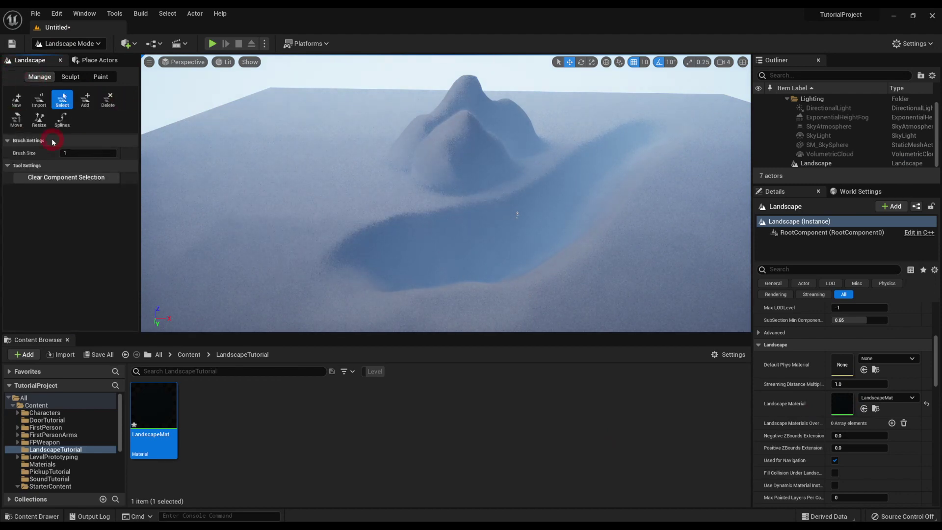
left_click(91, 77)
left_click(65, 43)
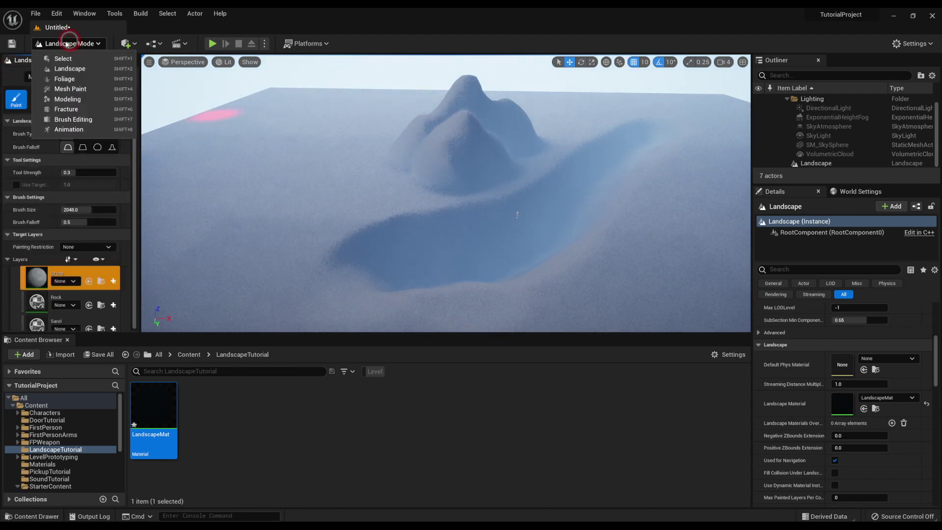
left_click(80, 40)
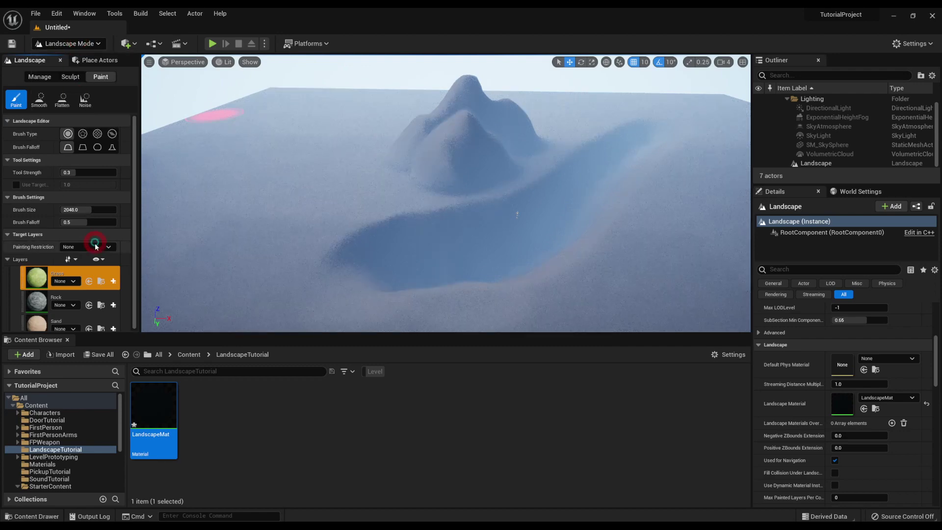
- Look over the Grass, Rock and Sand target layers and check which layer info assets are available for Grass
scroll(74, 246, "down", 1)
left_click(34, 300)
left_click(36, 315)
left_click(38, 273)
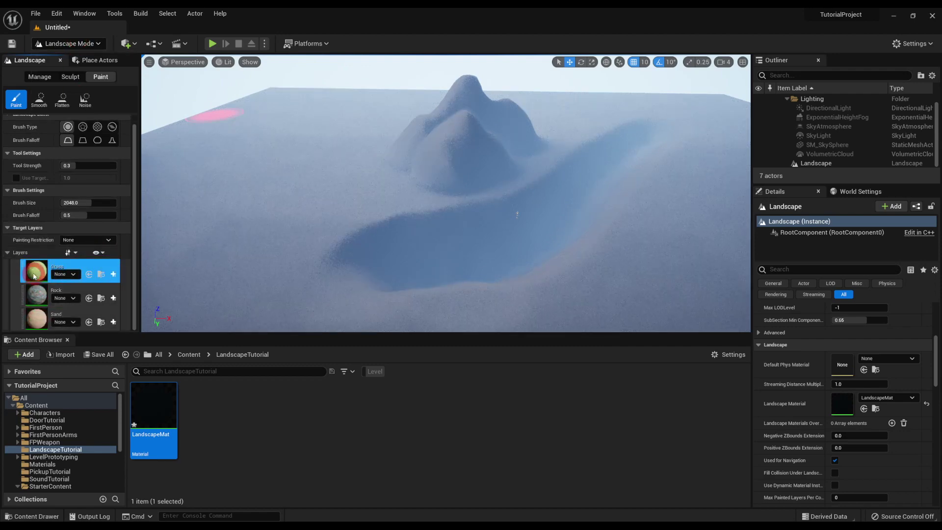
left_click(38, 297)
left_click(47, 317)
left_click(74, 274)
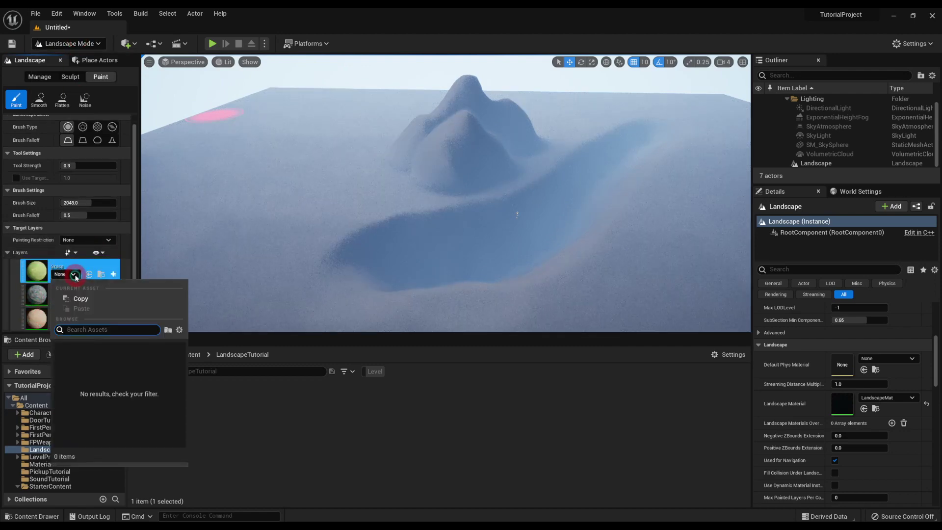
left_click(76, 274)
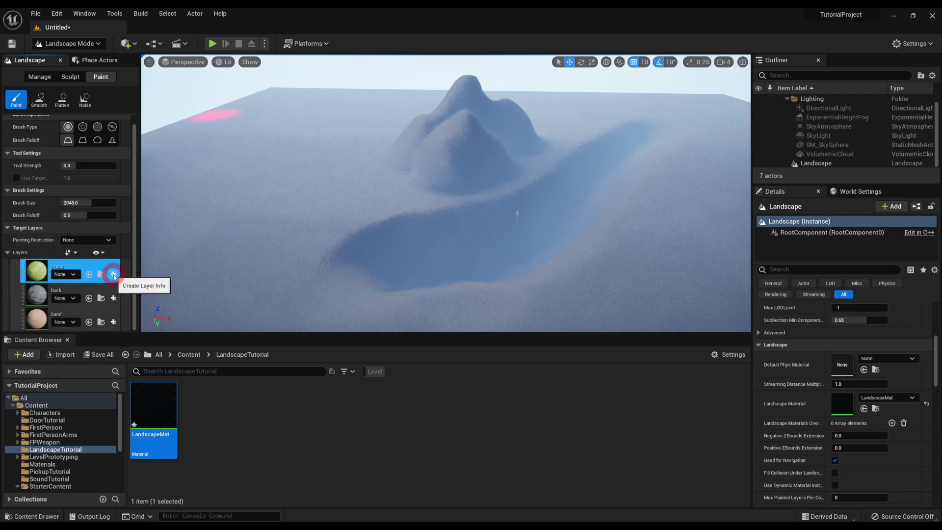
- Try to paint the Grass layer onto the landscape without layer info assigned
left_click(280, 205)
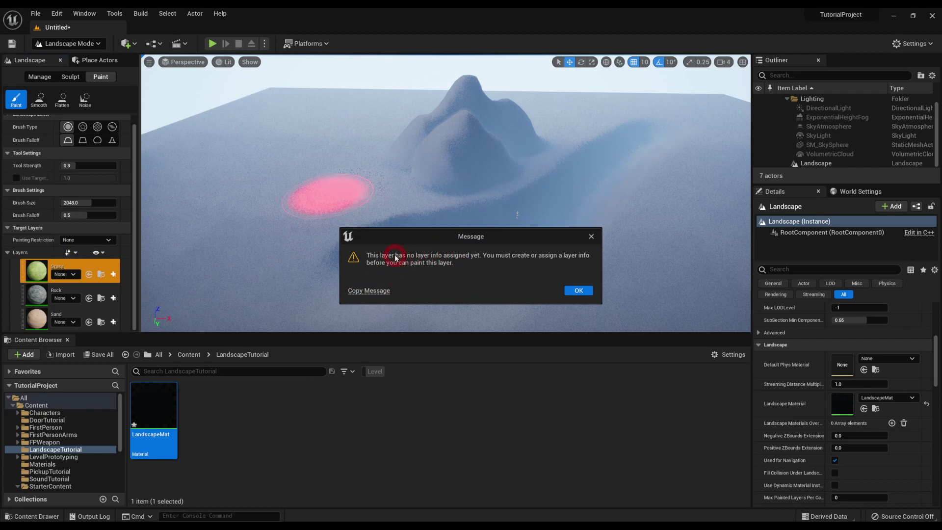
left_click(591, 291)
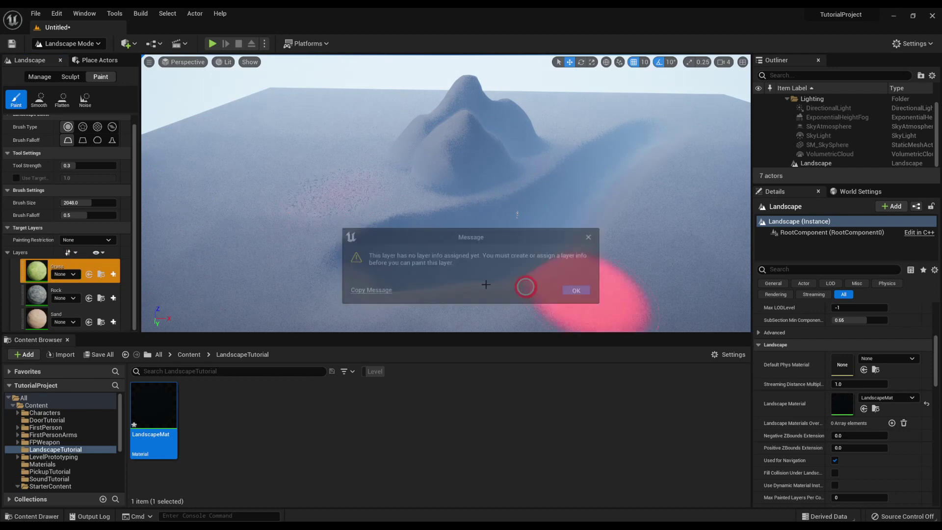
- Create a weight-blended layer info for the Grass layer, saved as Grass_LayerInfo in the Untitled_1_sharedassets folder
left_click(113, 274)
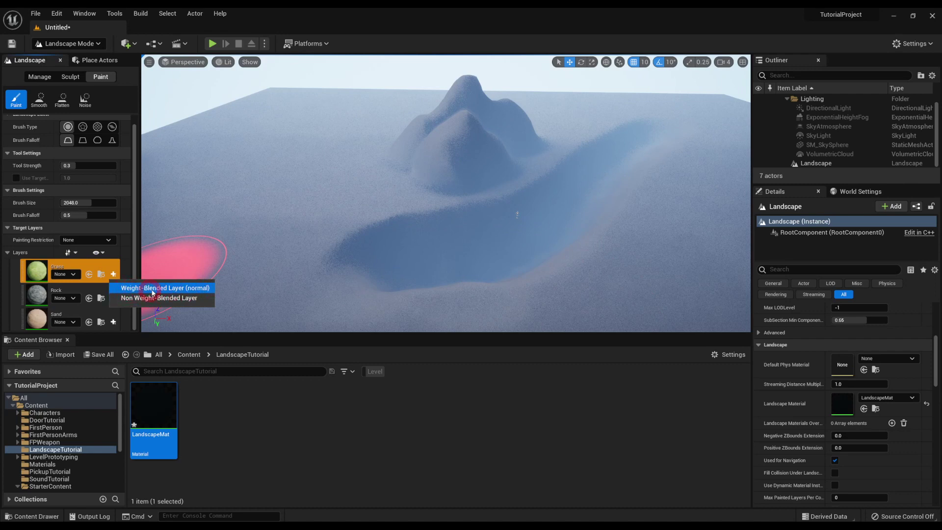
left_click(173, 290)
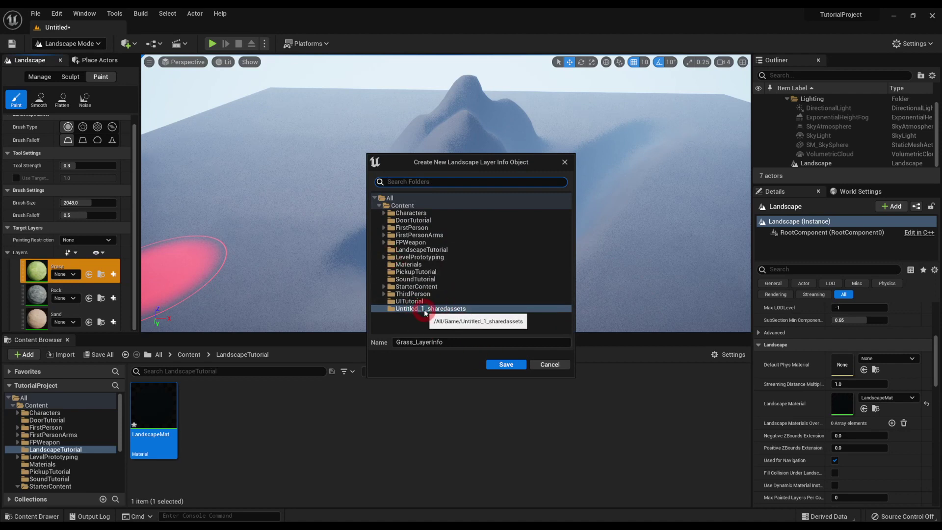
left_click(502, 365)
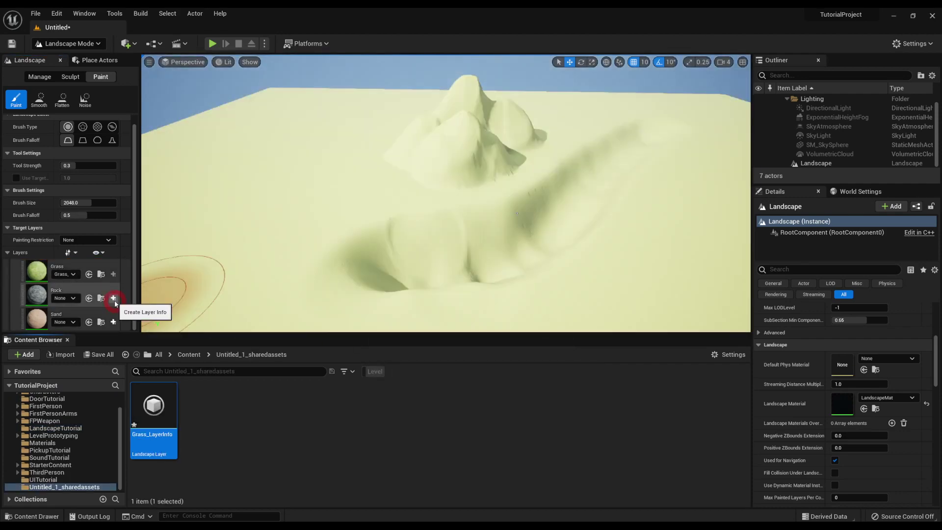
- Create weight-blended layer infos for the Rock and Sand layers, saved as Rock_LayerInfo and Sand_LayerInfo in Untitled_1_sharedassets
left_click(113, 299)
left_click(147, 311)
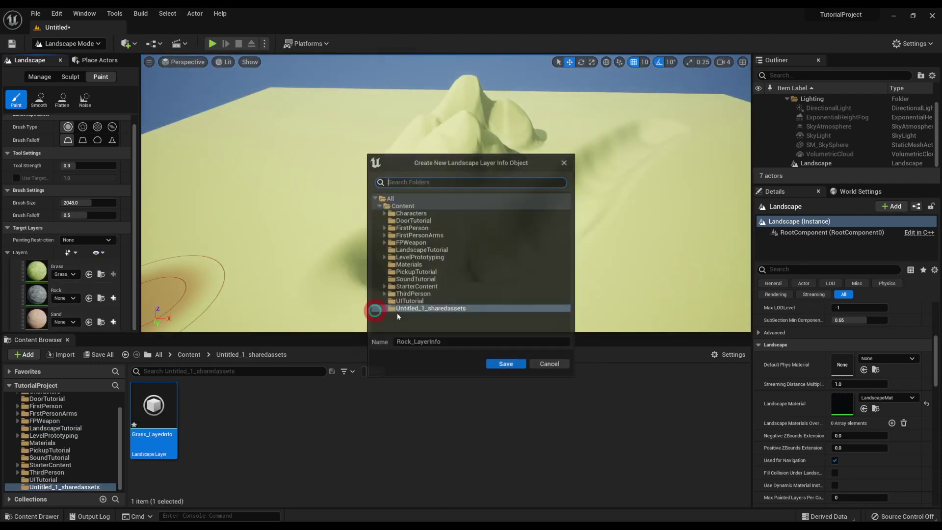
left_click(502, 364)
left_click(113, 322)
left_click(142, 331)
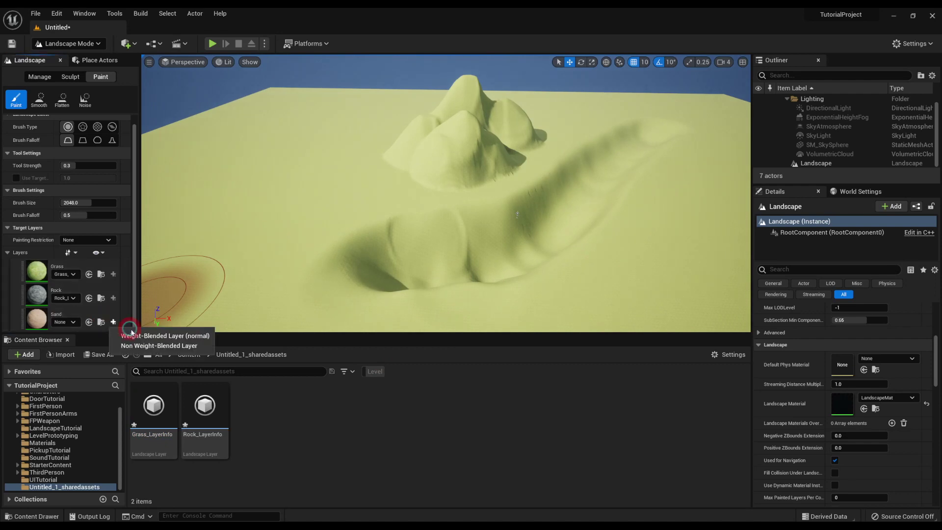
left_click(509, 365)
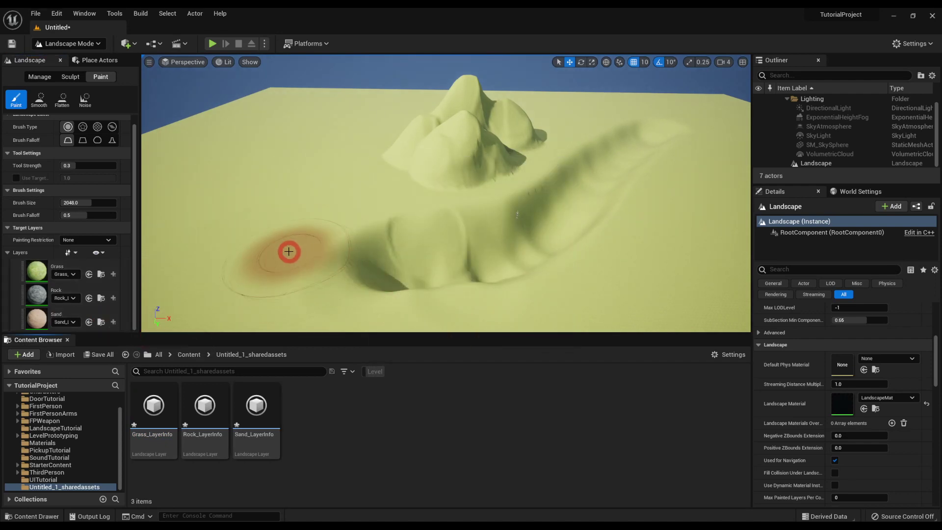
- Paint the Rock layer over the nearest mountain and the slopes of the peak behind it
left_click(36, 273)
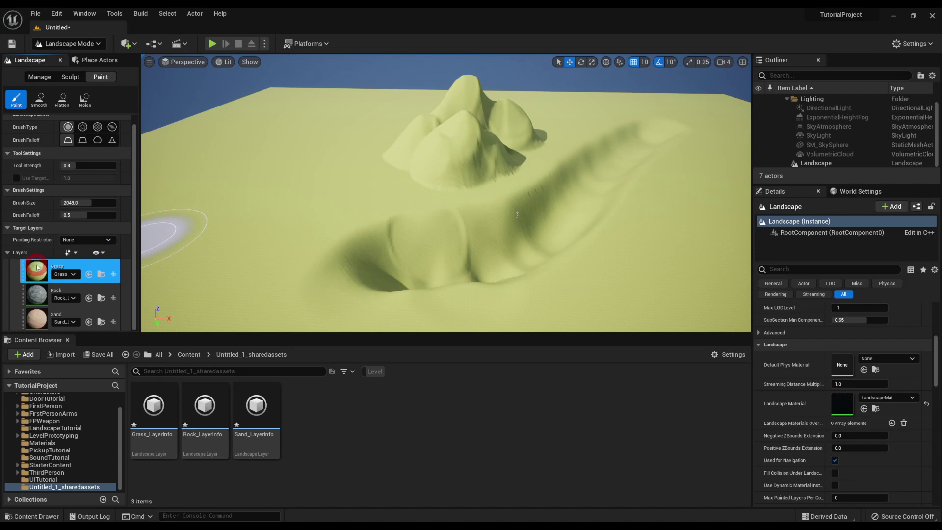
left_click(35, 295)
mouse_move(432, 149)
right_mouse_down()
mouse_move(460, 116)
mouse_move(410, 119)
mouse_move(390, 194)
right_mouse_up()
key("w")
mouse_move(360, 195)
left_mouse_down()
mouse_move(382, 140)
mouse_move(478, 330)
mouse_move(315, 244)
left_mouse_up()
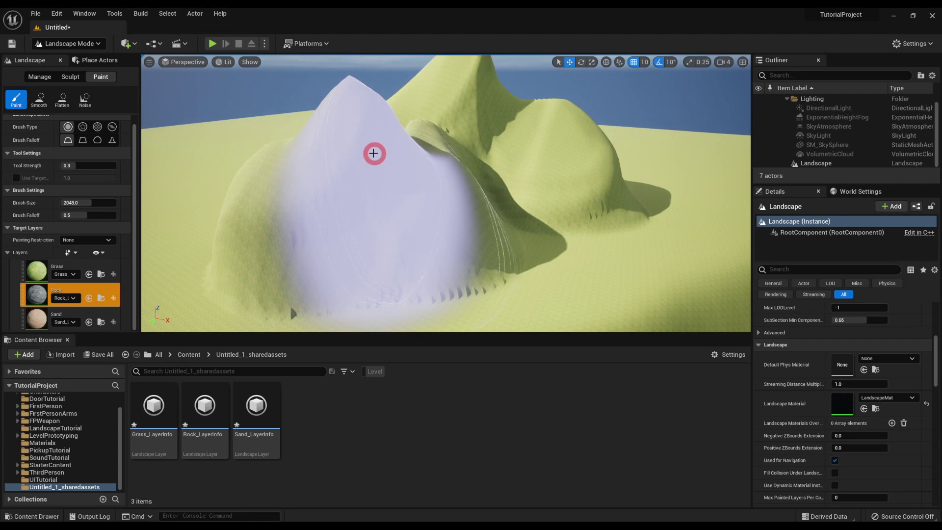
mouse_move(375, 152)
left_mouse_down()
mouse_move(360, 139)
mouse_move(303, 134)
mouse_move(445, 112)
mouse_move(496, 139)
mouse_move(437, 181)
mouse_move(494, 174)
left_mouse_up()
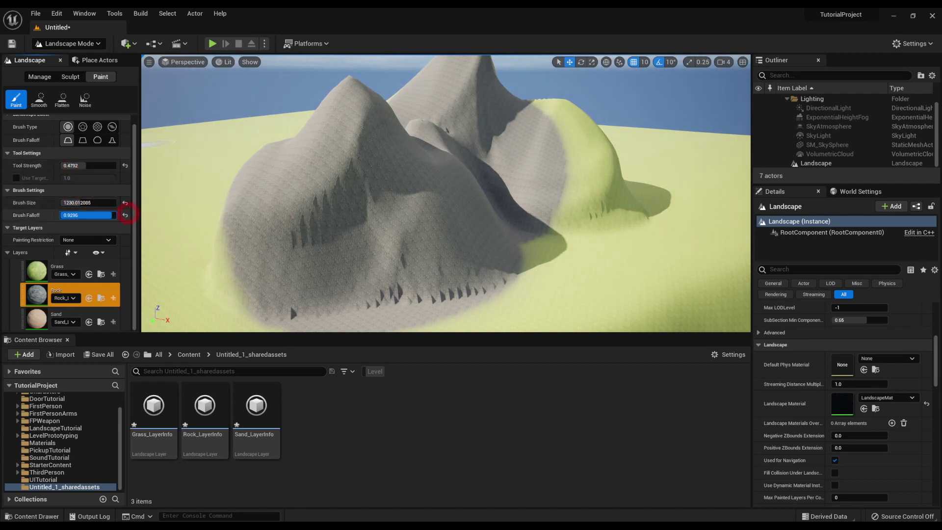
- Cover the remaining mountain slopes with Rock using tool strength about 0.48, brush size about 1230 and brush falloff 1.0
mouse_move(437, 195)
left_mouse_down()
mouse_move(582, 176)
mouse_move(530, 185)
mouse_move(625, 188)
mouse_move(534, 189)
left_mouse_up()
mouse_move(535, 189)
right_mouse_down()
mouse_move(570, 172)
mouse_move(479, 211)
mouse_move(541, 221)
right_mouse_up()
mouse_move(542, 223)
left_mouse_down()
mouse_move(499, 225)
mouse_move(452, 204)
mouse_move(484, 126)
mouse_move(471, 157)
mouse_move(353, 124)
mouse_move(325, 160)
mouse_move(357, 157)
left_mouse_up()
right_click_drag(357, 157, 294, 172)
- Paint the Sand layer along the sunken valley in front of the mountains
left_click(76, 313)
right_click_drag(295, 206, 340, 202)
mouse_move(341, 201)
left_mouse_down()
mouse_move(420, 229)
mouse_move(347, 195)
mouse_move(401, 236)
mouse_move(454, 250)
left_mouse_up()
right_click_drag(455, 251, 486, 240)
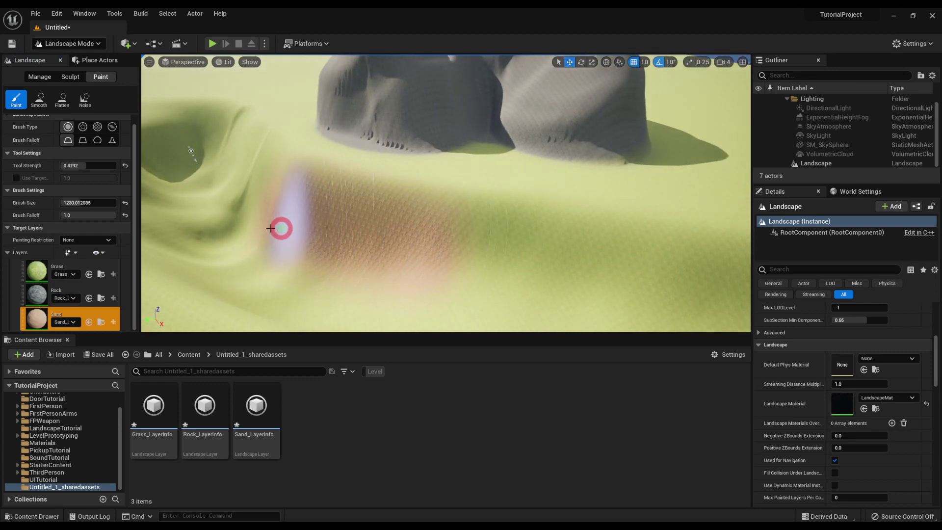
right_click_drag(284, 238, 288, 265)
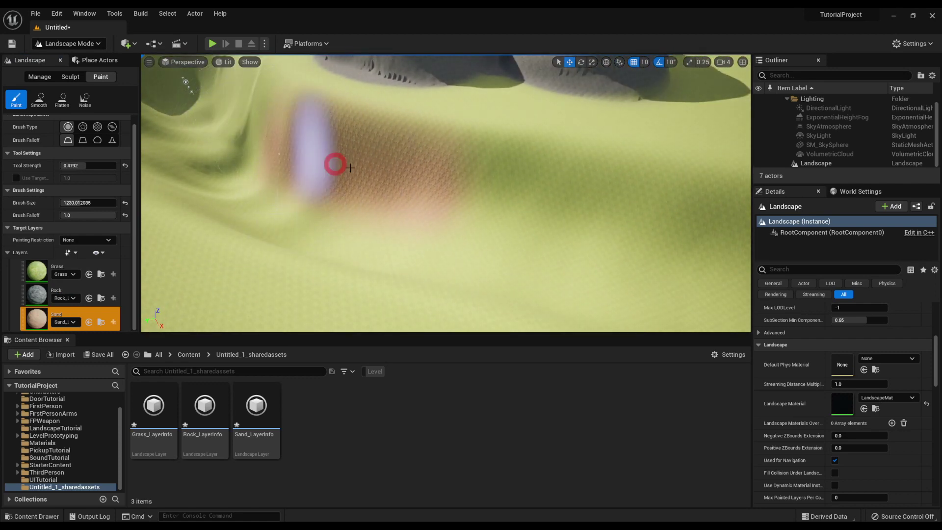
mouse_move(366, 181)
left_mouse_down()
mouse_move(301, 199)
mouse_move(416, 252)
left_mouse_up()
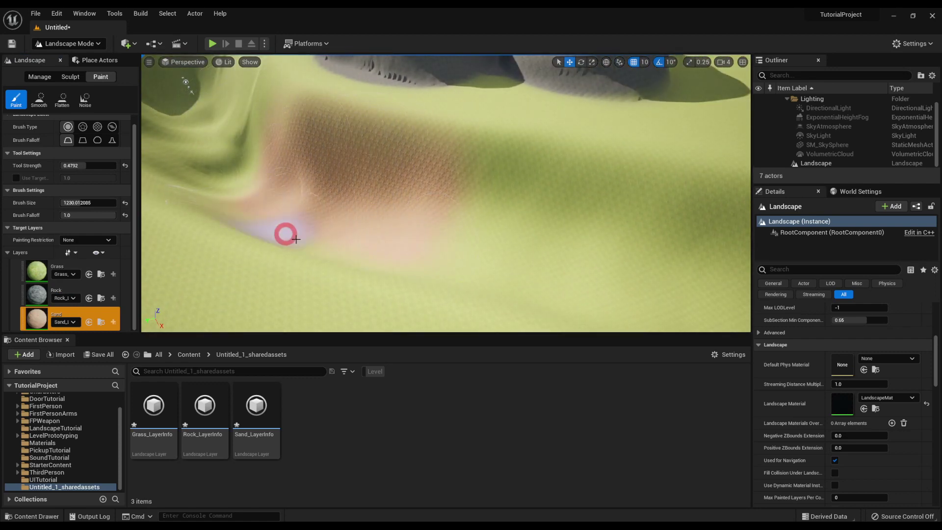
left_click_drag(296, 239, 379, 215)
mouse_move(513, 211)
left_mouse_down()
mouse_move(601, 225)
mouse_move(610, 250)
mouse_move(599, 286)
mouse_move(650, 257)
mouse_move(511, 211)
mouse_move(628, 216)
left_mouse_up()
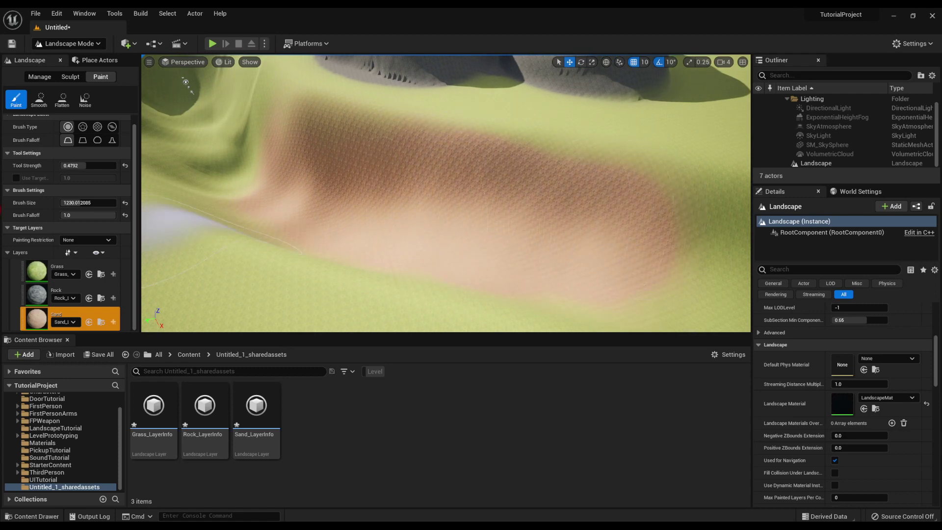
- Smooth the Sand layer's transition between the valley and the mountain with the Smooth tool at strength about 0.87
left_click(40, 101)
mouse_move(388, 187)
right_mouse_down()
mouse_move(393, 108)
mouse_move(352, 110)
mouse_move(311, 181)
mouse_move(295, 183)
right_mouse_up()
key("w")
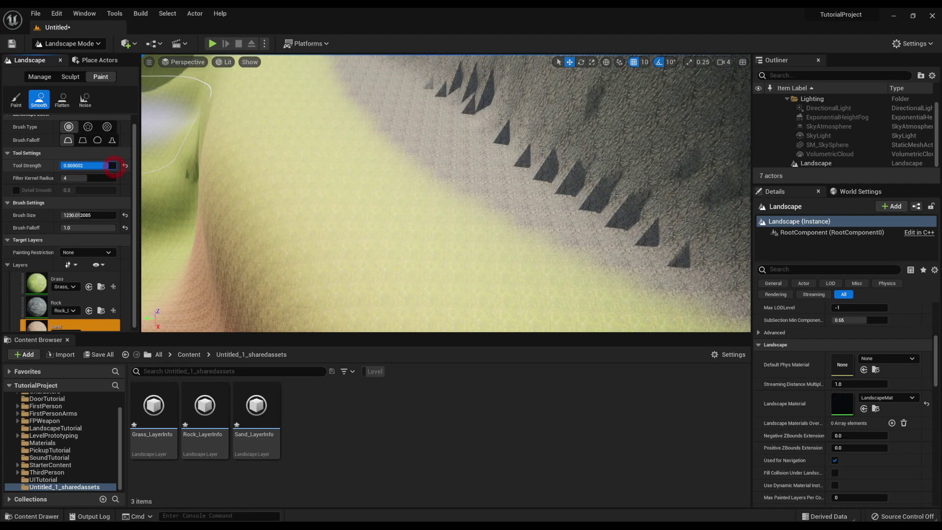
mouse_move(412, 169)
left_mouse_down()
mouse_move(391, 149)
mouse_move(496, 219)
mouse_move(568, 215)
mouse_move(428, 170)
mouse_move(563, 255)
mouse_move(235, 111)
mouse_move(6, 319)
left_mouse_up()
- Smooth the Grass layer's transition into the rock around the mountain bases, reducing the brush size to about 671
left_click(59, 283)
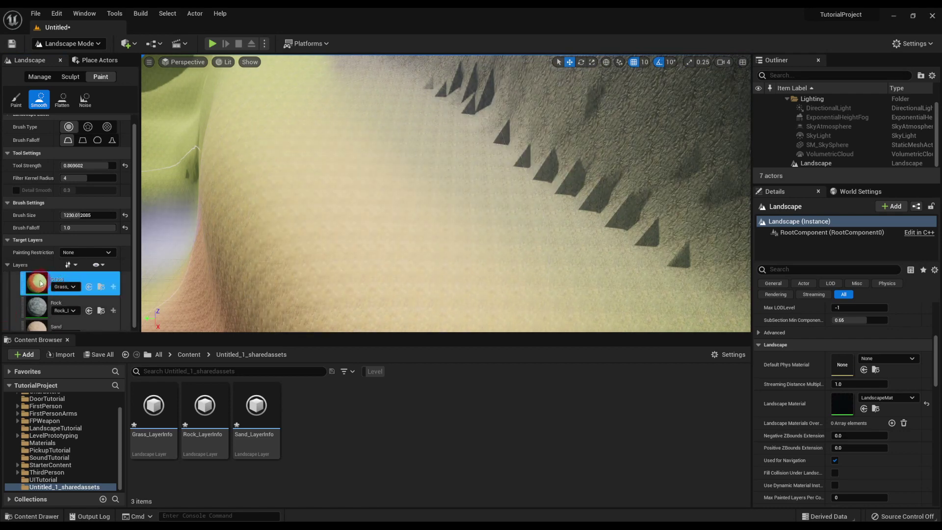
mouse_move(361, 140)
right_mouse_down()
mouse_move(551, 88)
mouse_move(600, 114)
right_mouse_up()
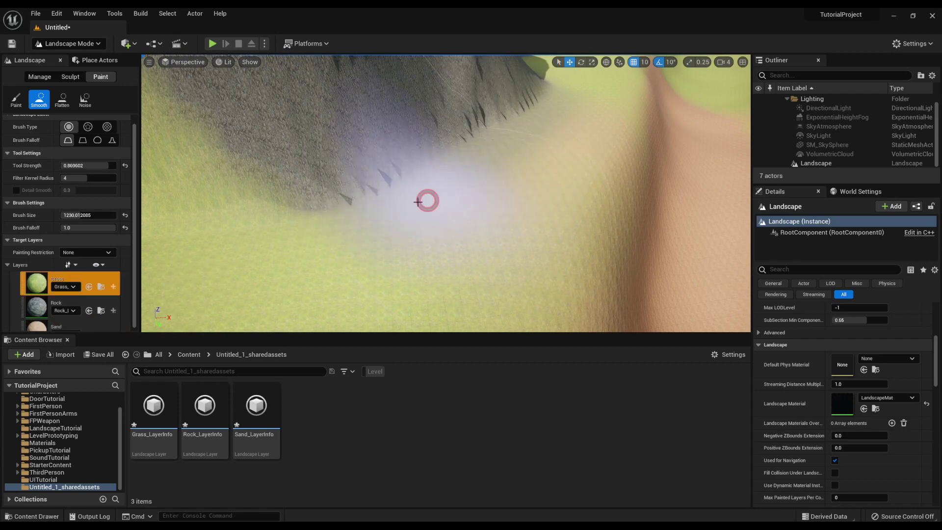
mouse_move(418, 202)
left_mouse_down()
mouse_move(251, 248)
mouse_move(500, 135)
left_mouse_up()
mouse_move(500, 134)
right_mouse_down()
mouse_move(440, 90)
mouse_move(432, 98)
right_mouse_up()
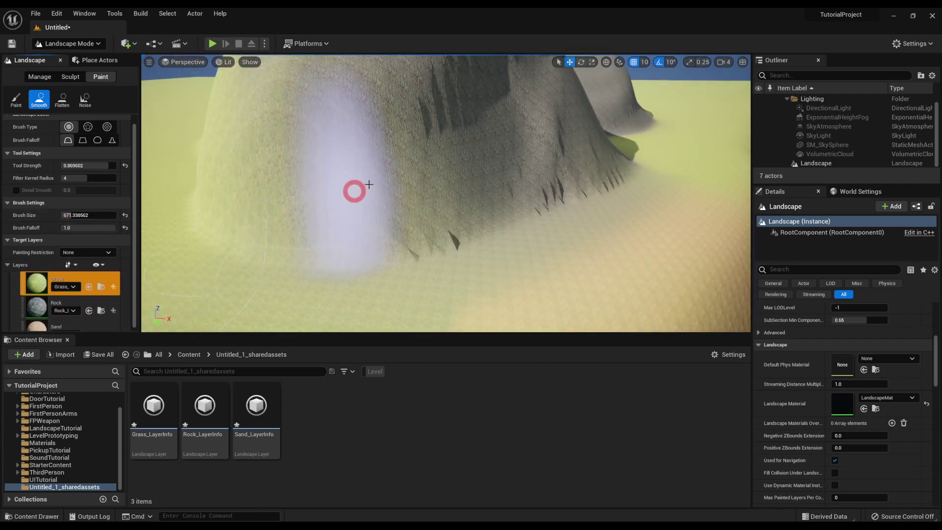
right_click_drag(369, 185, 481, 197)
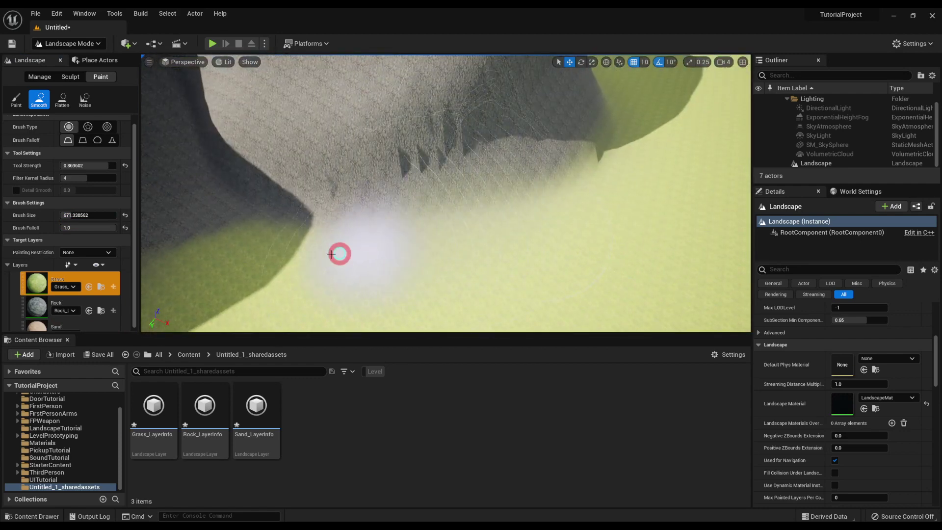
mouse_move(449, 253)
right_mouse_down()
mouse_move(337, 236)
mouse_move(452, 235)
mouse_move(290, 207)
mouse_move(381, 201)
mouse_move(456, 126)
mouse_move(584, 187)
mouse_move(580, 141)
mouse_move(593, 147)
mouse_move(587, 201)
mouse_move(616, 216)
mouse_move(542, 168)
mouse_move(528, 122)
mouse_move(654, 170)
mouse_move(610, 178)
mouse_move(514, 248)
mouse_move(633, 172)
mouse_move(670, 198)
mouse_move(648, 173)
mouse_move(658, 206)
right_mouse_up()
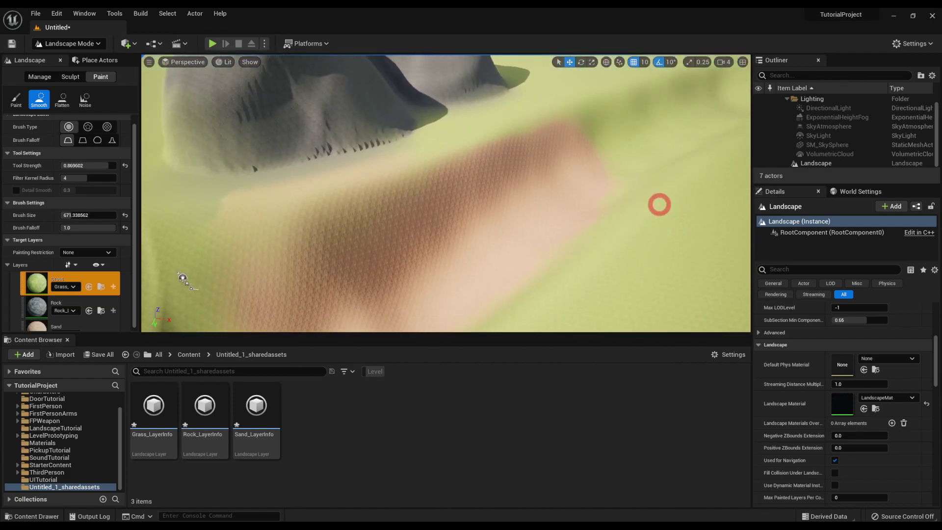
- Open the LandscapeMat material from the LandscapeTutorial folder for editing
left_click(70, 437)
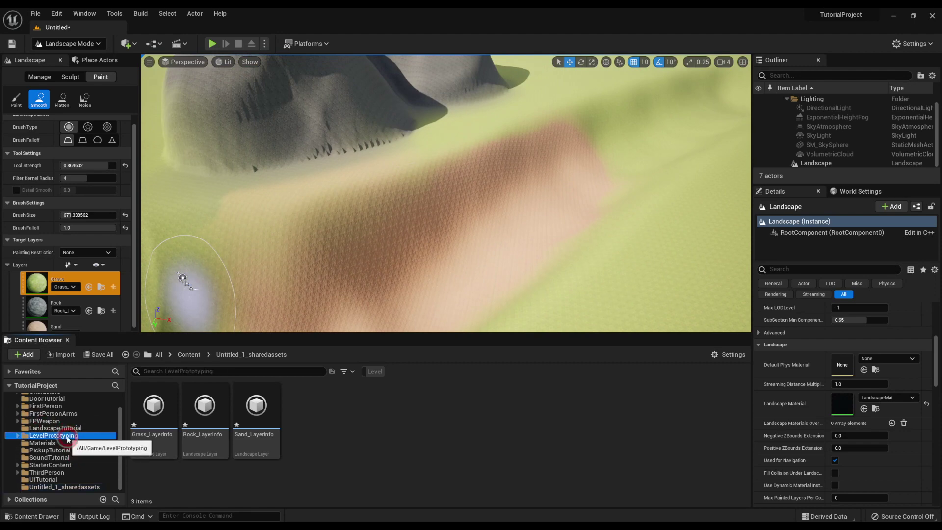
left_click(65, 429)
right_click_drag(300, 307, 297, 245)
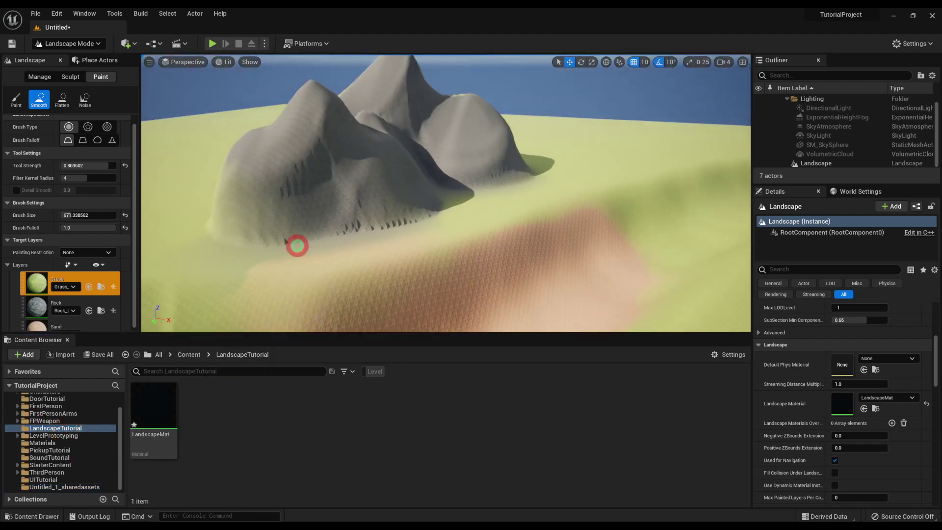
double_click(159, 421)
- Add a TextureCoordinate node beside the color textures and connect it to the grass Texture Sample's UVs
scroll(337, 151, "down", 2)
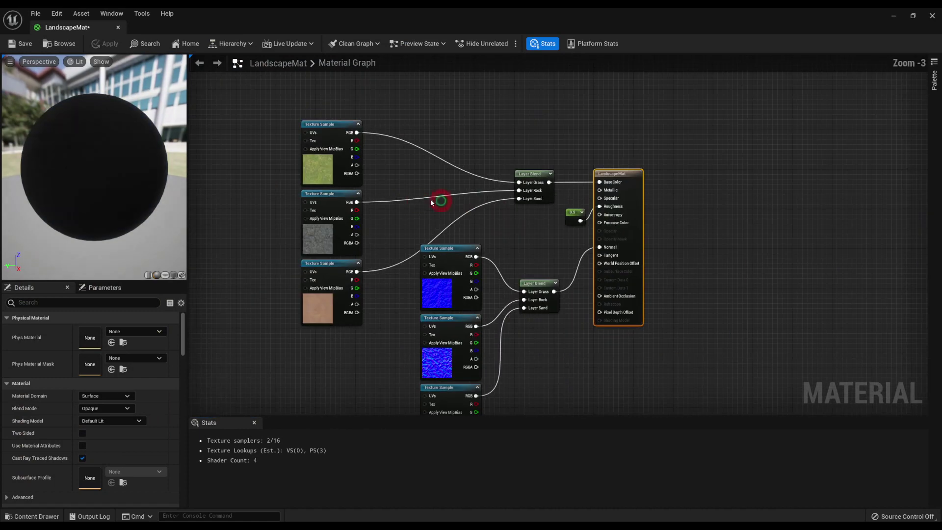
right_click_drag(248, 163, 298, 179)
scroll(297, 180, "up", 2)
right_click(294, 180)
type("tex")
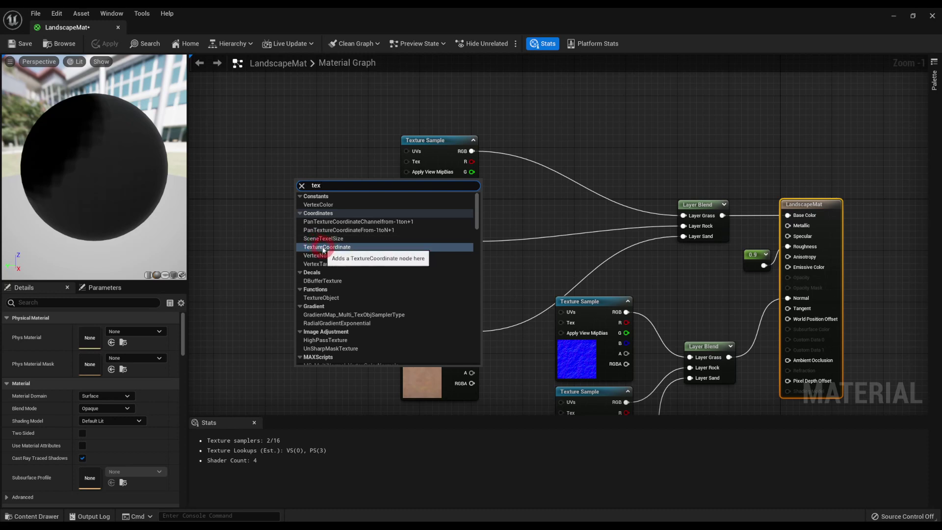
left_click(324, 249)
left_click_drag(320, 188, 411, 153)
left_click_drag(330, 156, 278, 156)
right_click(287, 225)
type("tex")
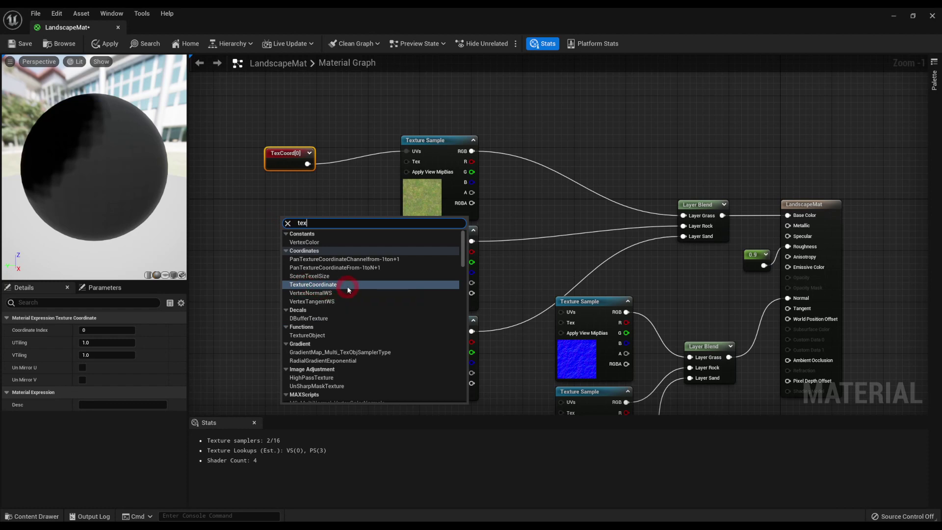
left_click(322, 185)
- Connect the same texture coordinate node to the UVs of the rock and sand color Texture Samples
left_click_drag(306, 164, 410, 245)
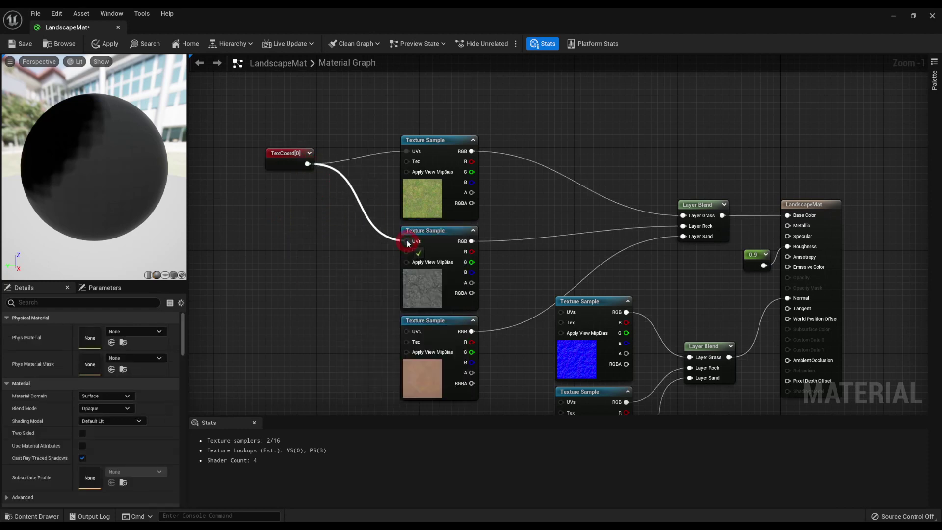
left_click_drag(307, 164, 407, 332)
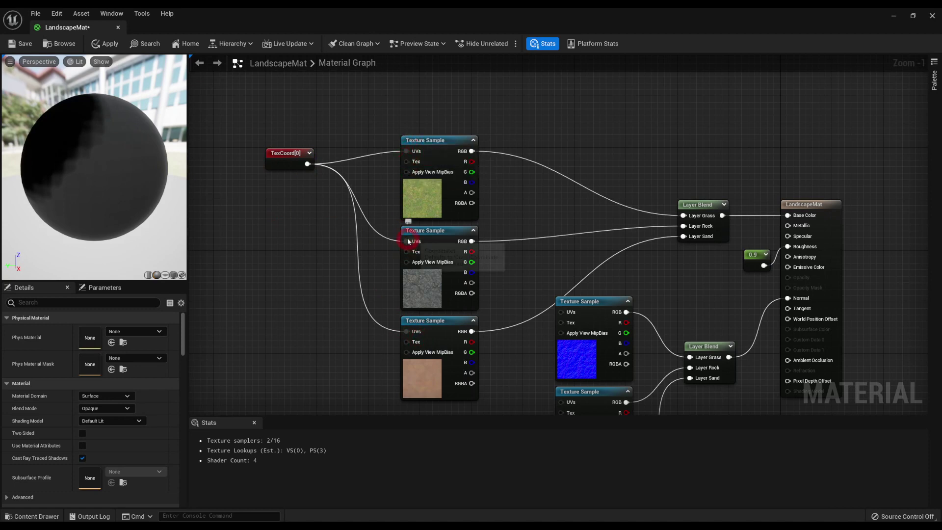
- Set the texture coordinate node's UTiling and VTiling to 0.2 and apply the material changes
left_click(295, 154)
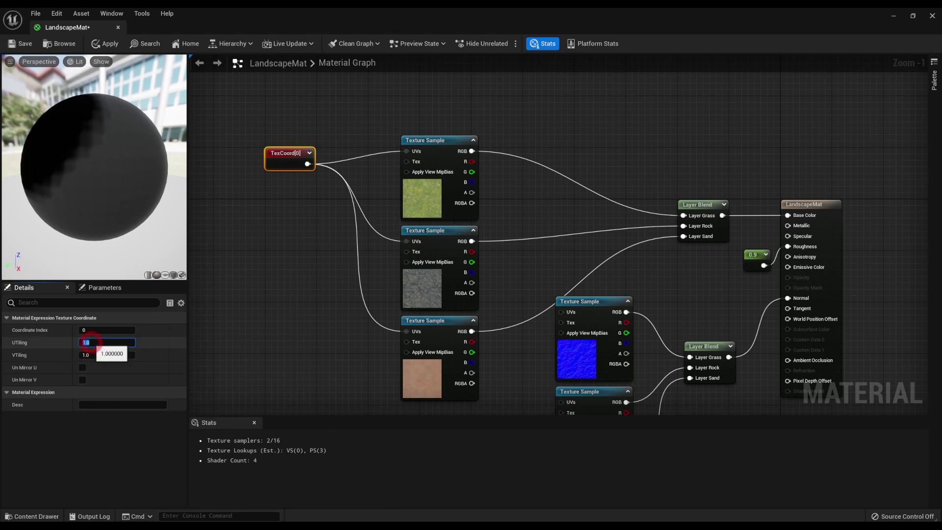
left_click(90, 342)
type("0.2")
left_click(90, 355)
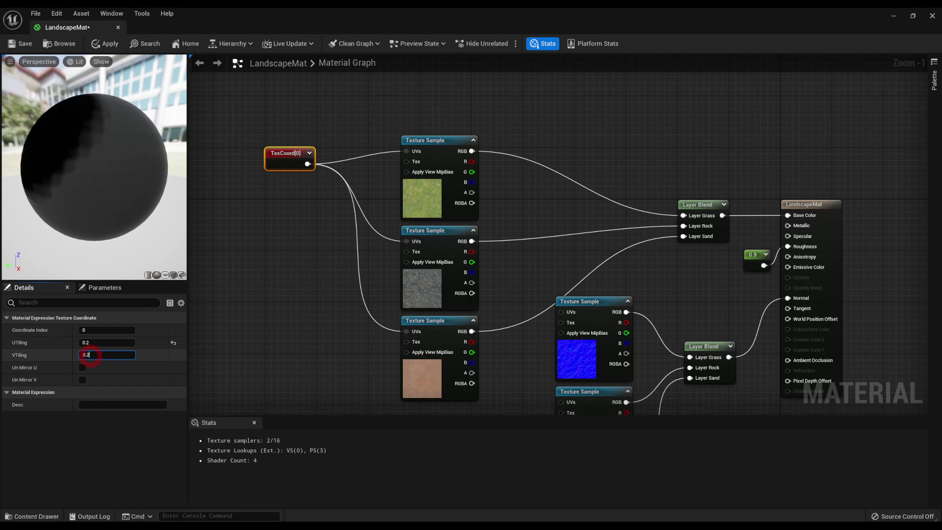
type("0.2")
left_click(33, 74)
left_click(98, 45)
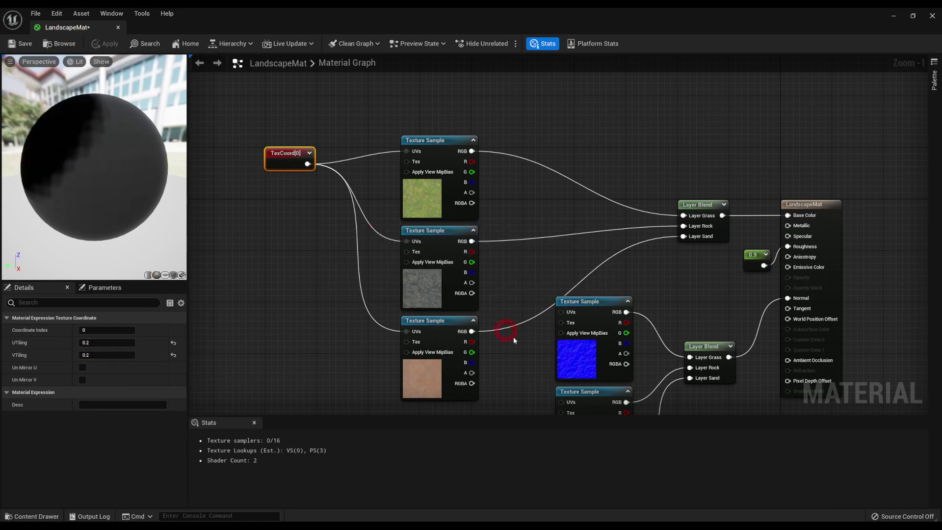
right_click_drag(569, 318, 536, 255)
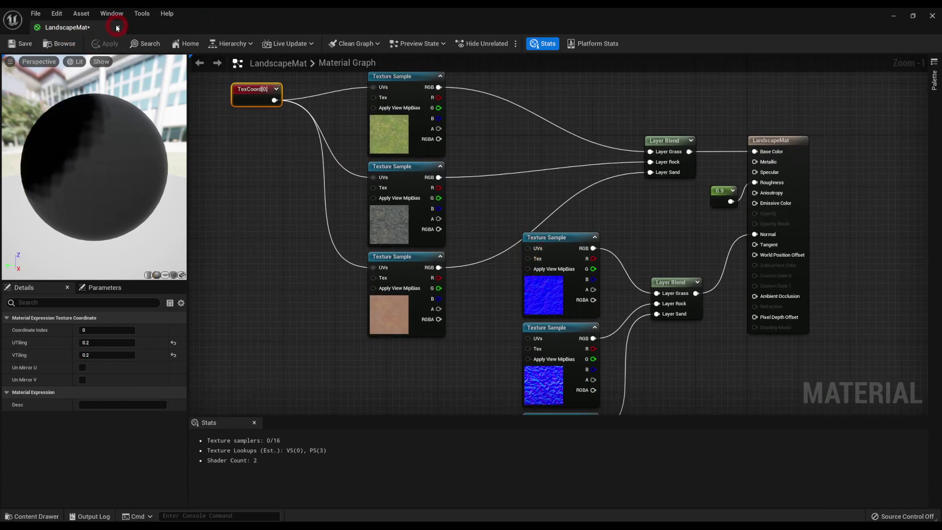
- Return to the level editor and examine the texture tiling on the landscape's mountains and sand area
left_click(893, 17)
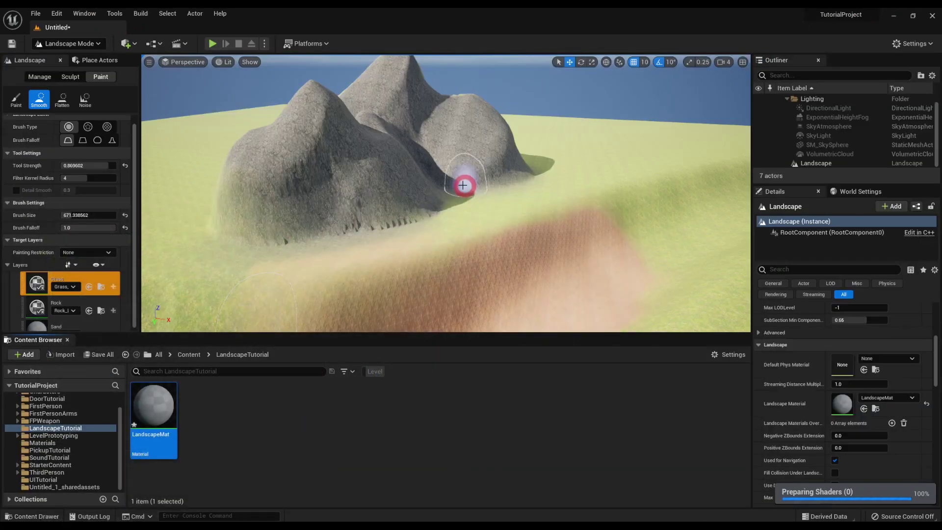
mouse_move(434, 187)
right_mouse_down()
mouse_move(421, 151)
mouse_move(348, 168)
mouse_move(338, 181)
mouse_move(348, 202)
mouse_move(374, 212)
right_mouse_up()
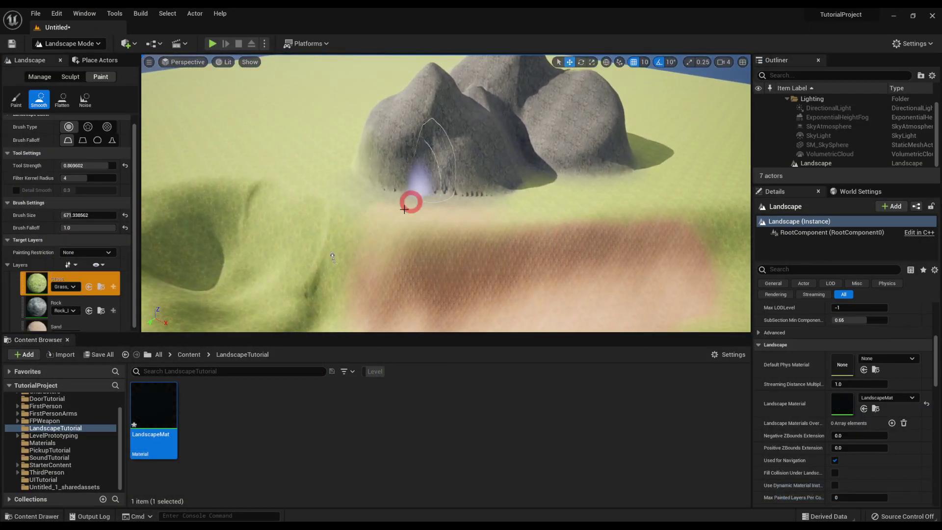
right_click_drag(332, 255, 372, 238)
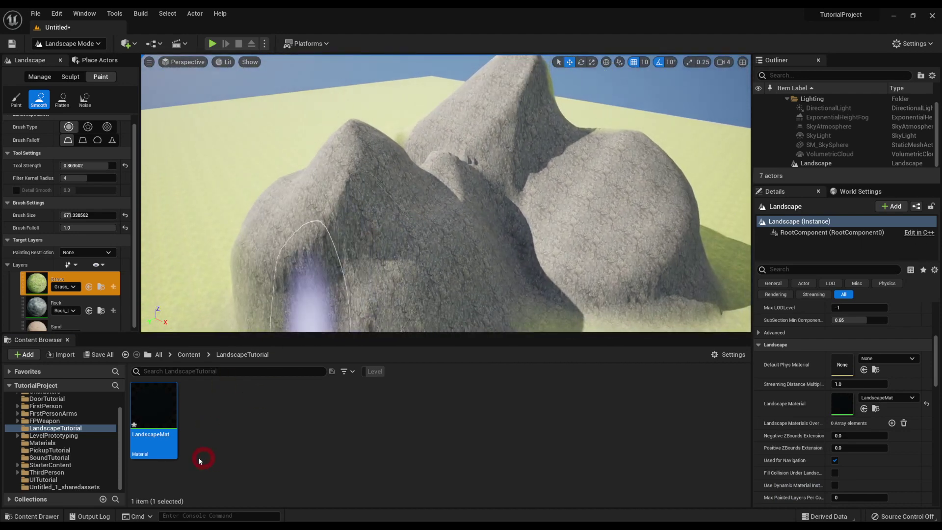
- Reopen LandscapeMat, set the texture coordinate node's UTiling and VTiling to 1, and apply the change with the landscape in view
double_click(153, 412)
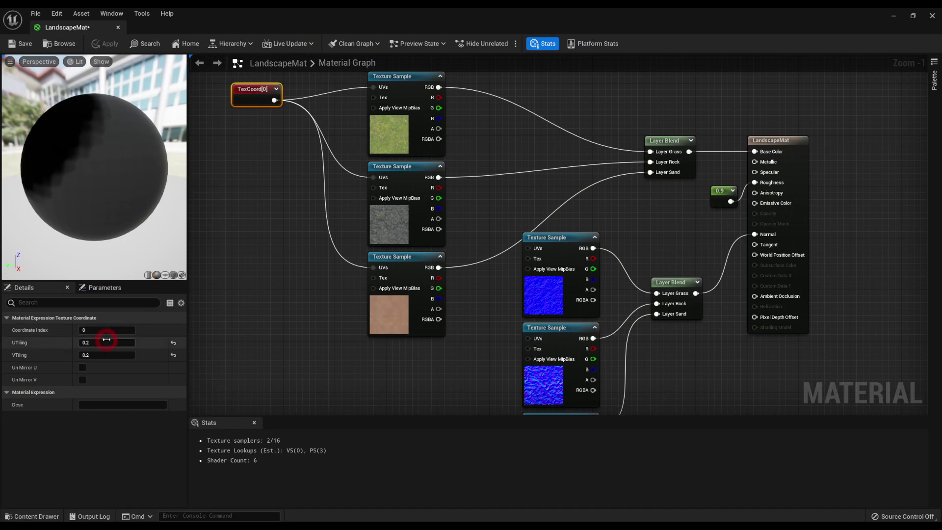
type("1")
left_click(94, 355)
type("1")
key("Return")
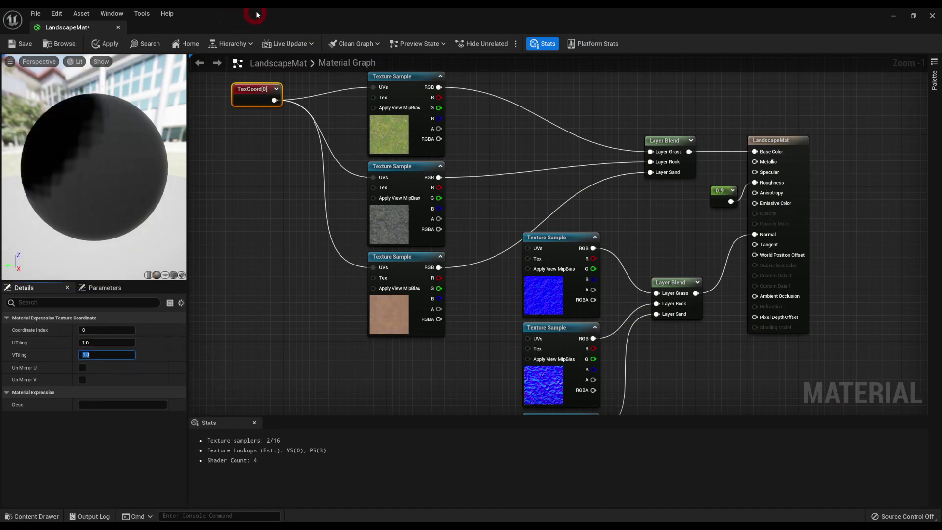
left_click_drag(255, 14, 414, 314)
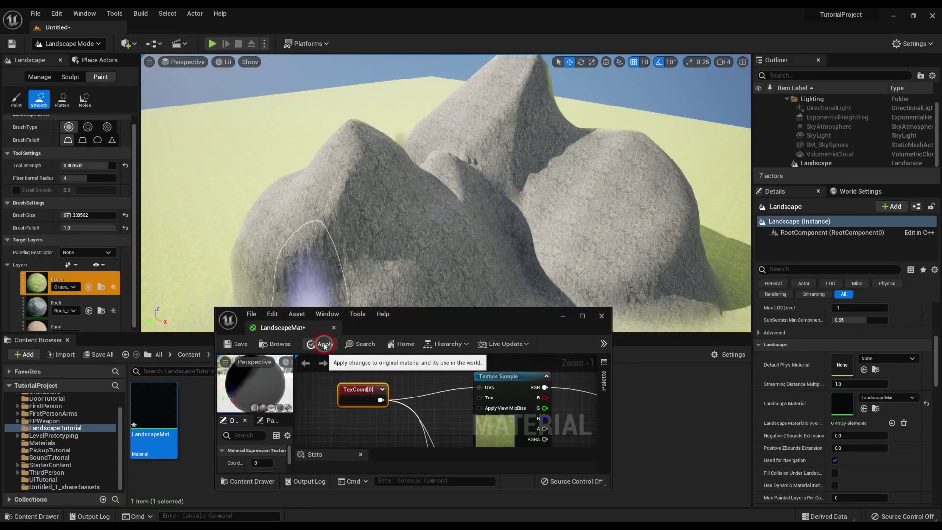
left_click(322, 344)
- Compare the tiling up close on the rock, restore UTiling and VTiling to 0.2, apply, and minimize the material editor
mouse_move(324, 252)
right_mouse_down()
mouse_move(293, 282)
mouse_move(265, 250)
right_mouse_up()
key("w")
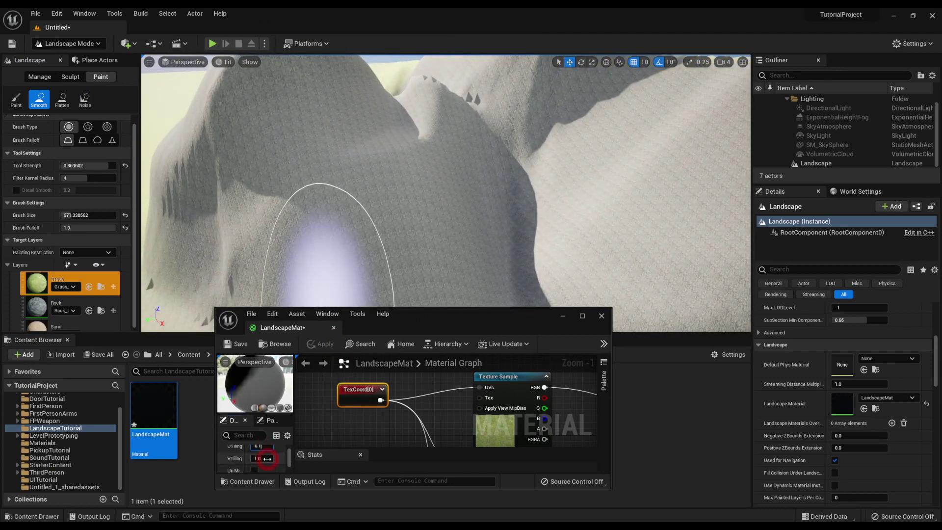
left_click(310, 344)
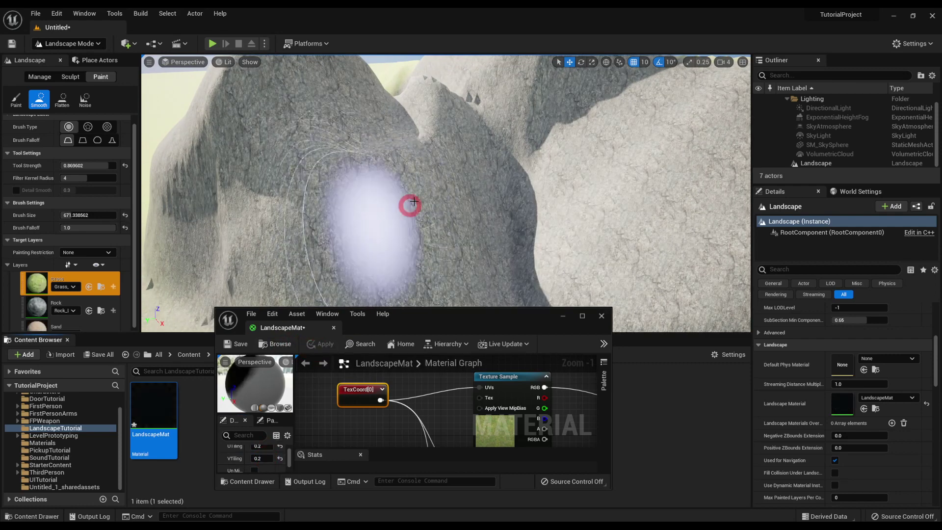
left_click(563, 315)
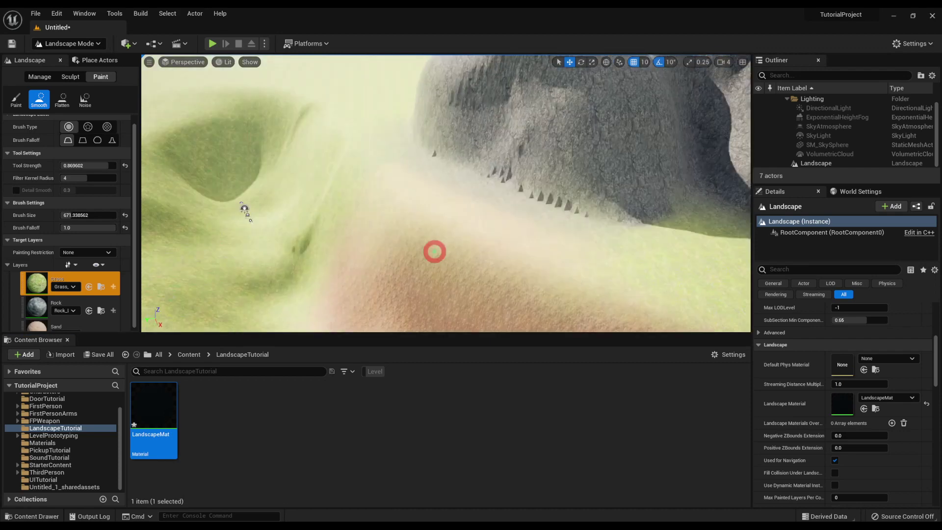
- Select the Sand target layer and inspect the sand-painted slope up close
right_click_drag(435, 251, 533, 251)
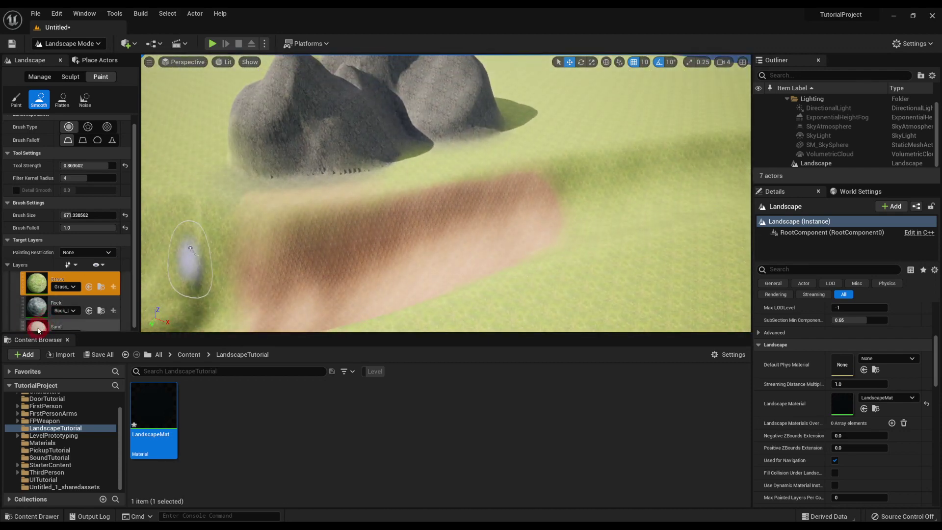
left_click(38, 328)
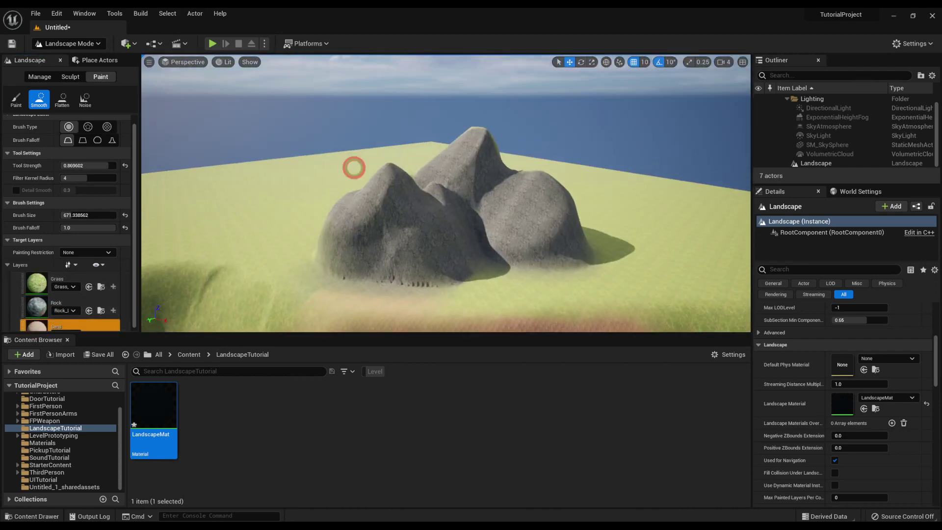
right_click_drag(354, 168, 309, 284)
mouse_move(422, 175)
right_mouse_down()
mouse_move(515, 178)
mouse_move(496, 120)
mouse_move(509, 78)
mouse_move(462, 106)
right_mouse_up()
scroll(509, 81, "up", 10)
- Reopen LandscapeMat at full size and duplicate the 0.2-tiling texture coordinate node beside the normal map Texture Samples
double_click(160, 415)
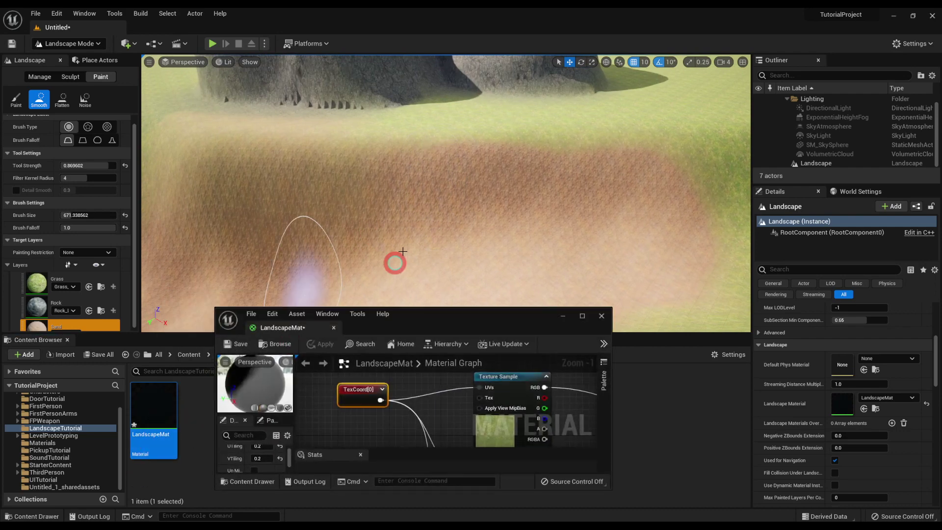
double_click(415, 327)
right_click_drag(337, 177, 323, 213)
scroll(289, 175, "down", 2)
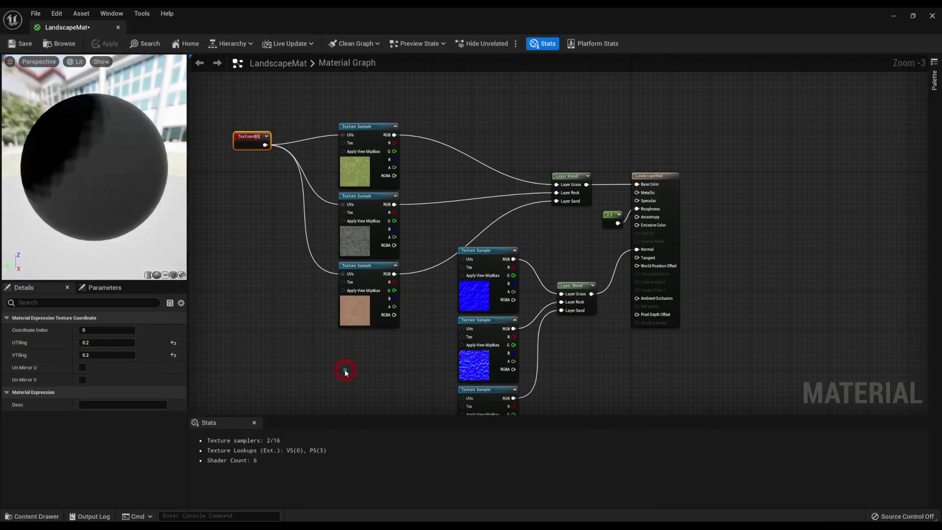
key("ctrl+v")
right_click_drag(346, 371, 352, 318)
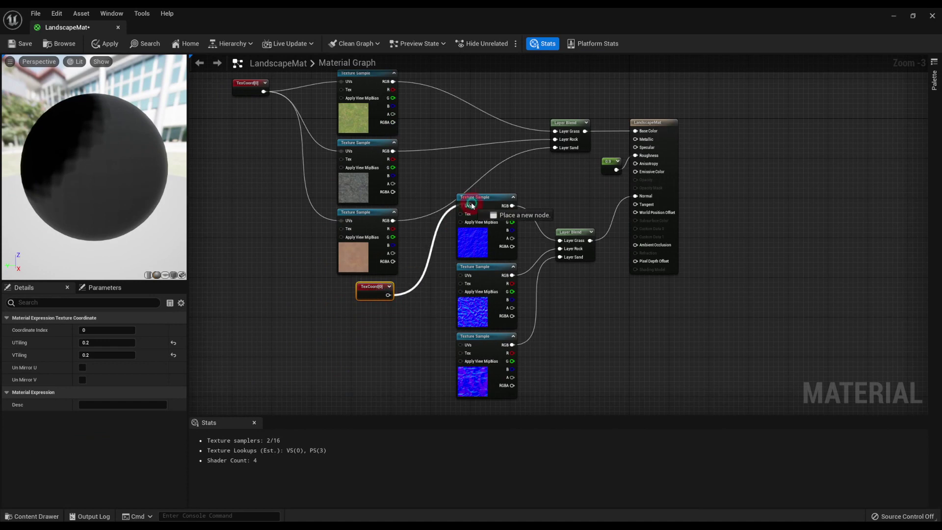
- Connect the duplicated texture coordinate node to the UVs of all three normal map Texture Samples and apply the material changes
left_click_drag(471, 205, 466, 206)
left_click_drag(468, 275, 469, 275)
left_click_drag(388, 295, 461, 345)
left_click(106, 44)
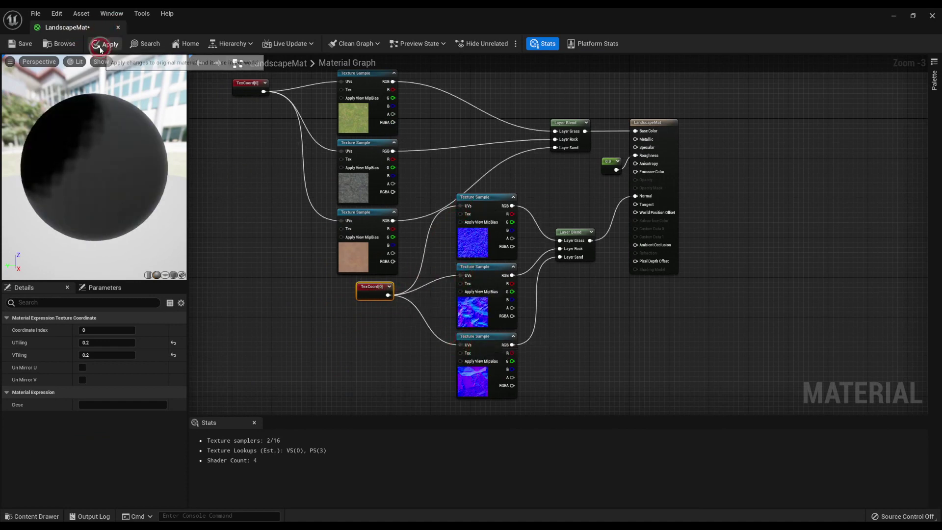
left_click(893, 18)
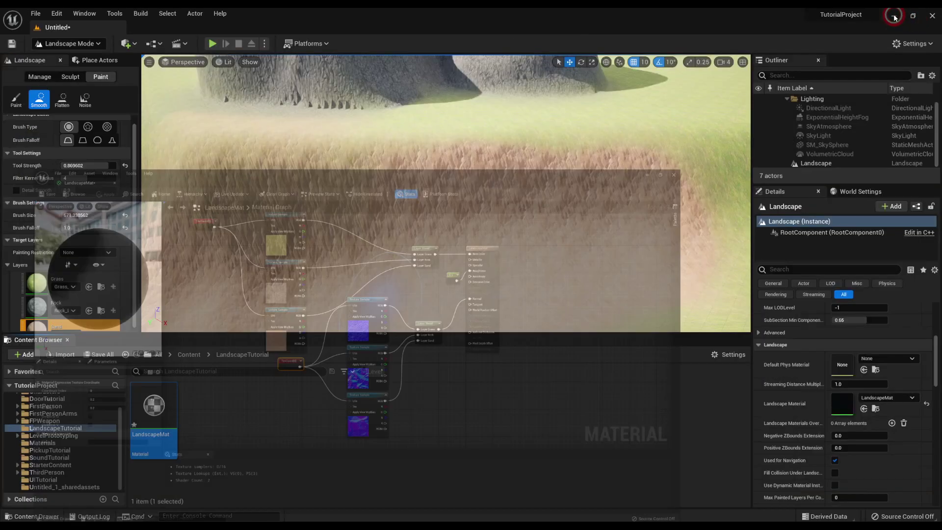
- Inspect the updated surface detail of the sand slope and rocky mountains from several distances
right_click_drag(490, 204, 469, 228)
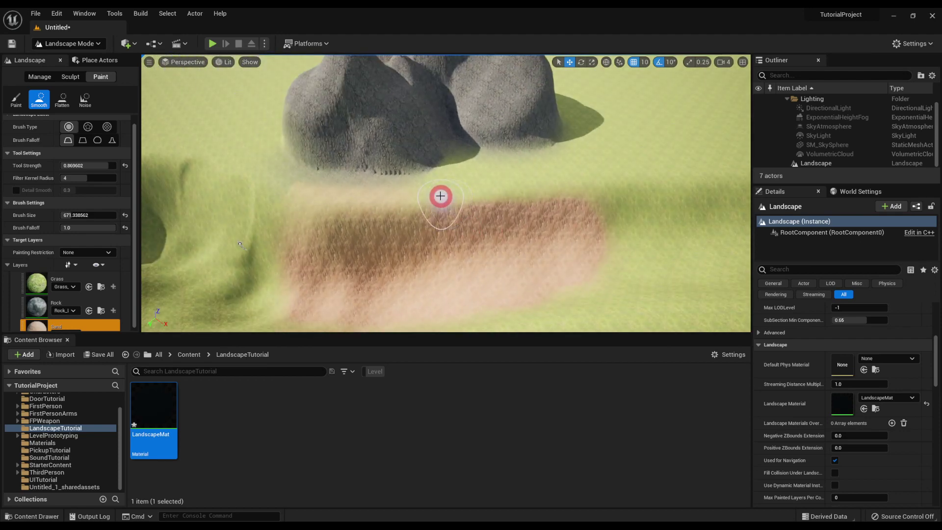
mouse_move(440, 196)
right_mouse_down()
mouse_move(451, 200)
mouse_move(535, 156)
mouse_move(539, 136)
mouse_move(446, 168)
mouse_move(429, 151)
mouse_move(448, 200)
right_mouse_up()
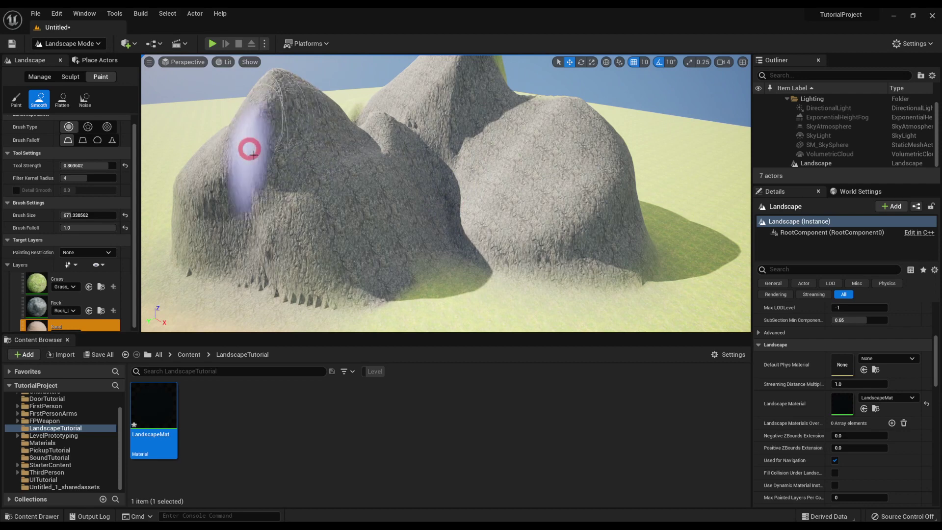
scroll(387, 145, "down", 6)
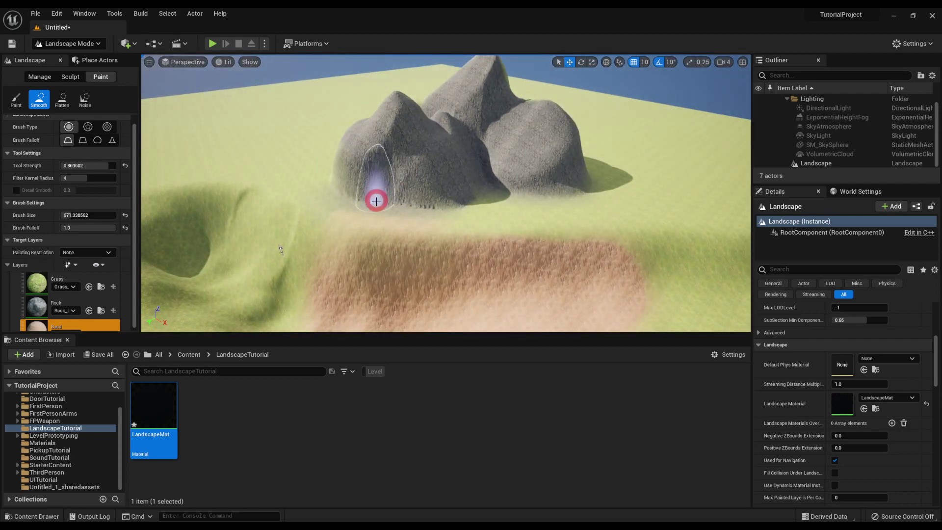
mouse_move(321, 225)
right_mouse_down()
mouse_move(255, 201)
mouse_move(339, 217)
right_mouse_up()
scroll(339, 216, "down", 5)
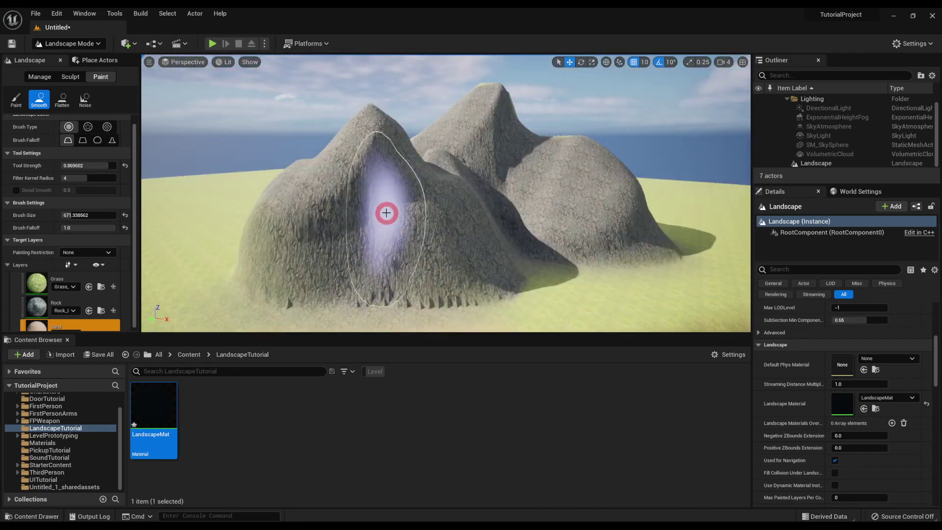
- Reopen LandscapeMat and review the UTiling and VTiling of the texture coordinate node feeding the normal maps
double_click(183, 442)
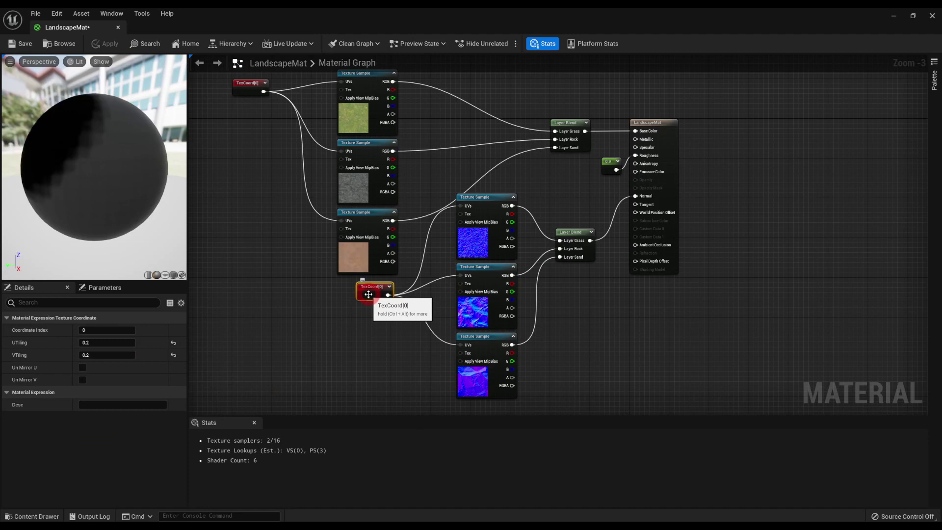
left_click(83, 342)
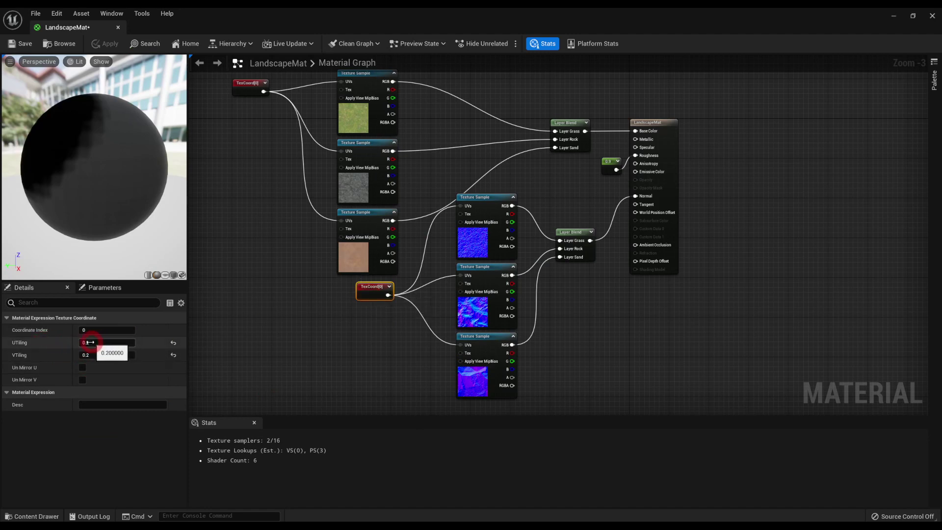
left_click(92, 352)
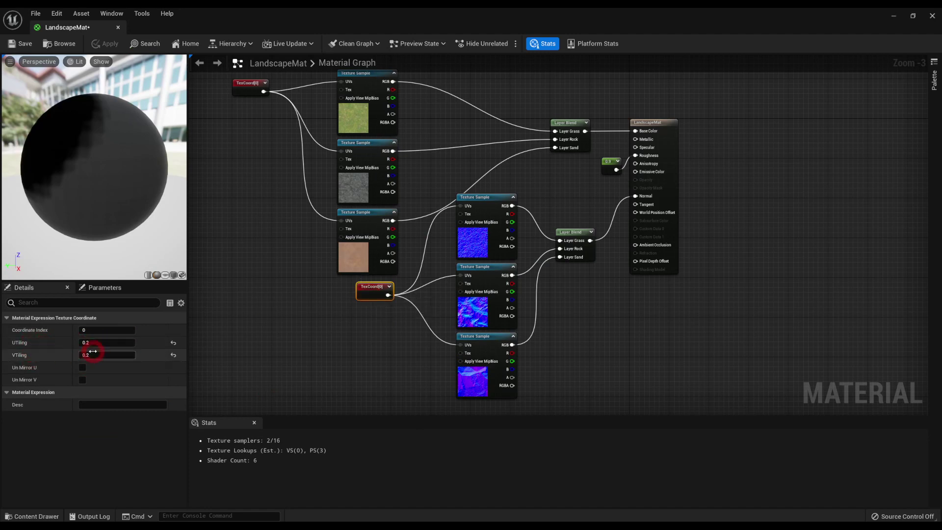
left_click(101, 345)
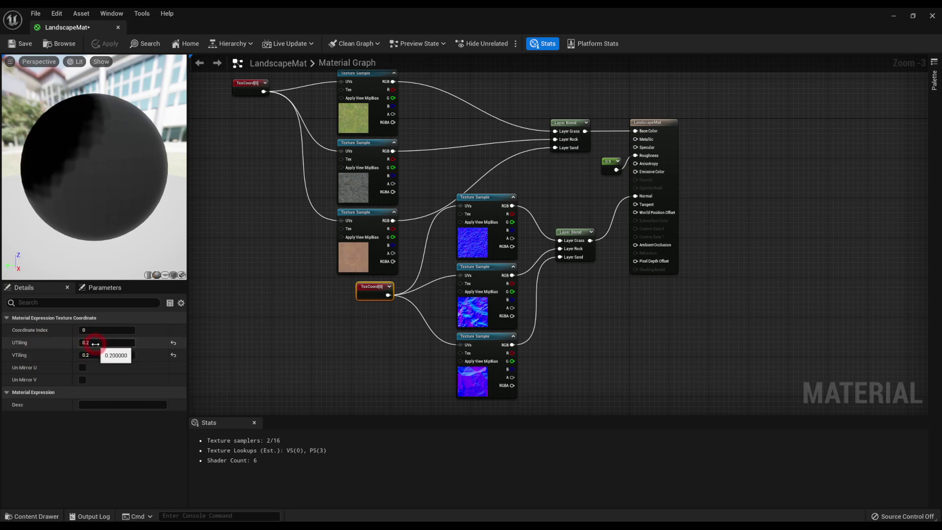
left_click(98, 344)
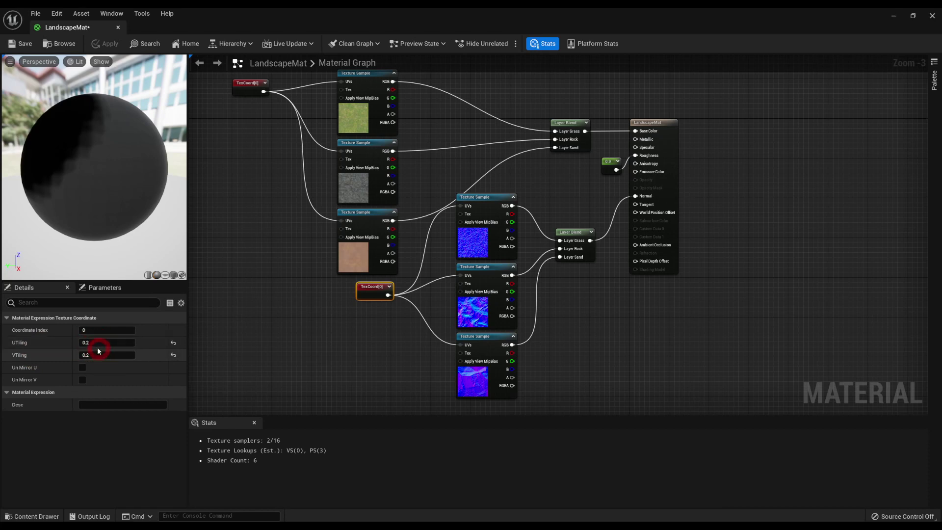
left_click(138, 291)
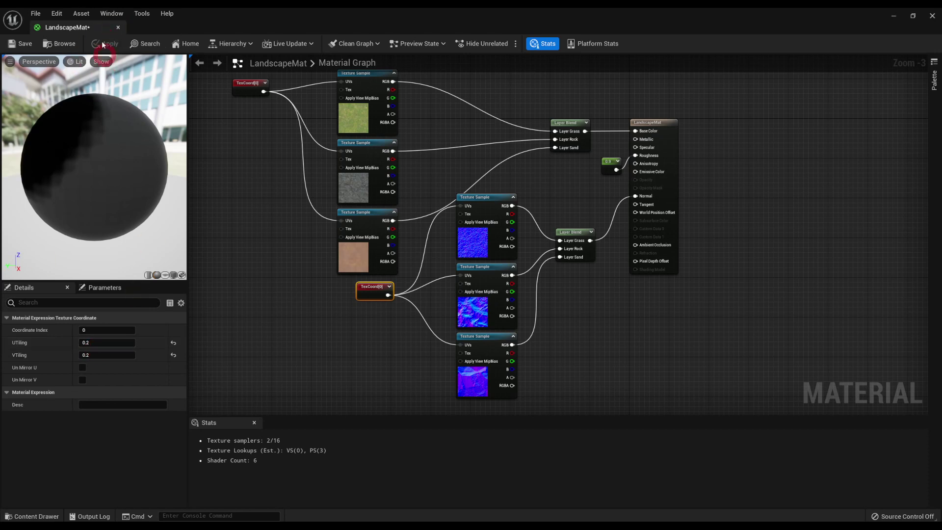
- Close the LandscapeMat editor and view the whole painted landscape in the level
left_click(118, 28)
left_click(358, 178)
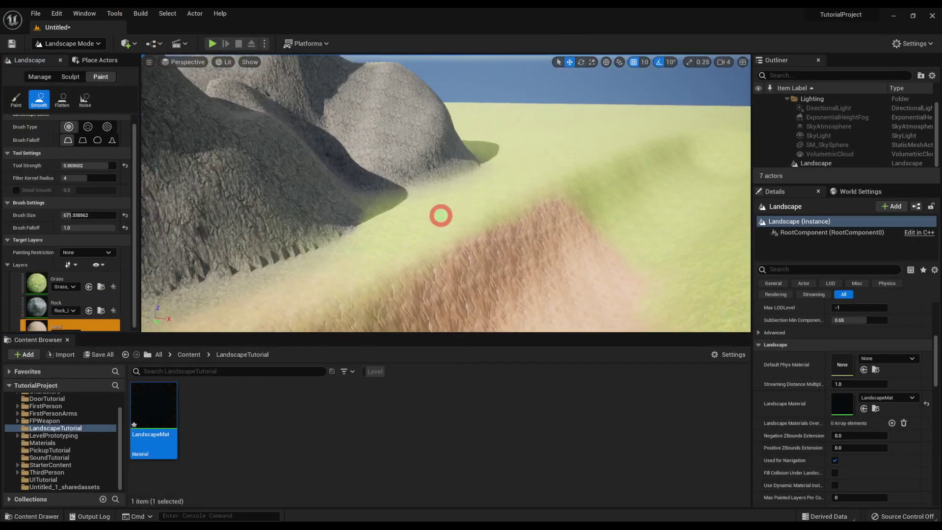
key("s")
mouse_move(379, 224)
right_mouse_down()
mouse_move(391, 219)
mouse_move(366, 187)
right_mouse_up()
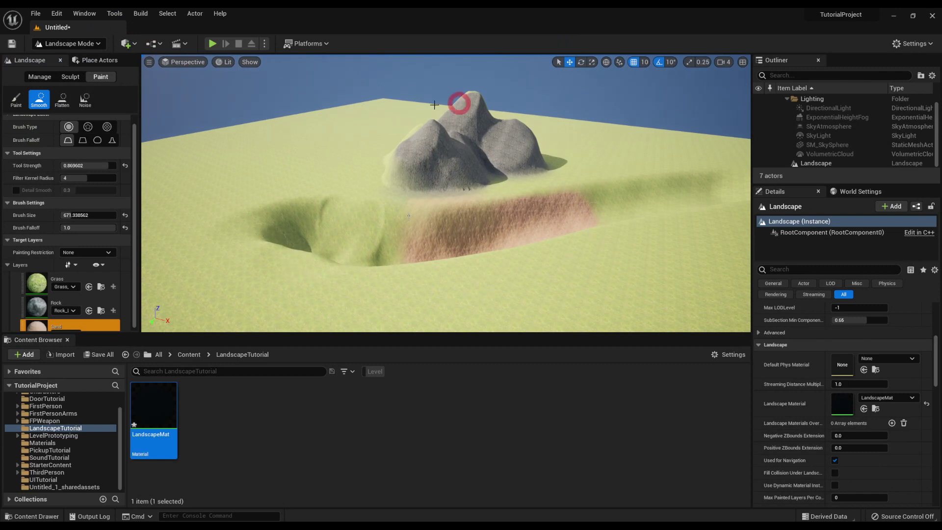